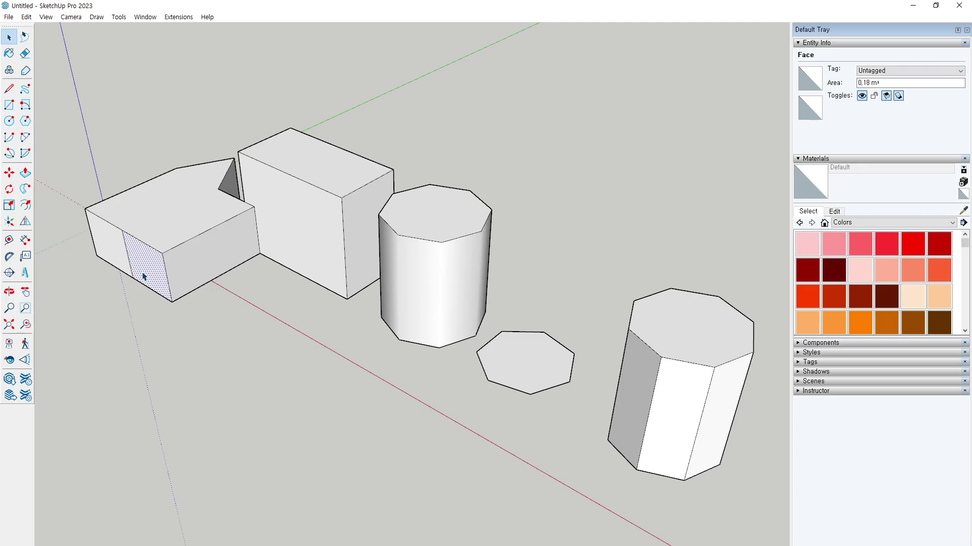
# Clear the selection of the narrow face on the notched box.
pyautogui.click(193, 331)
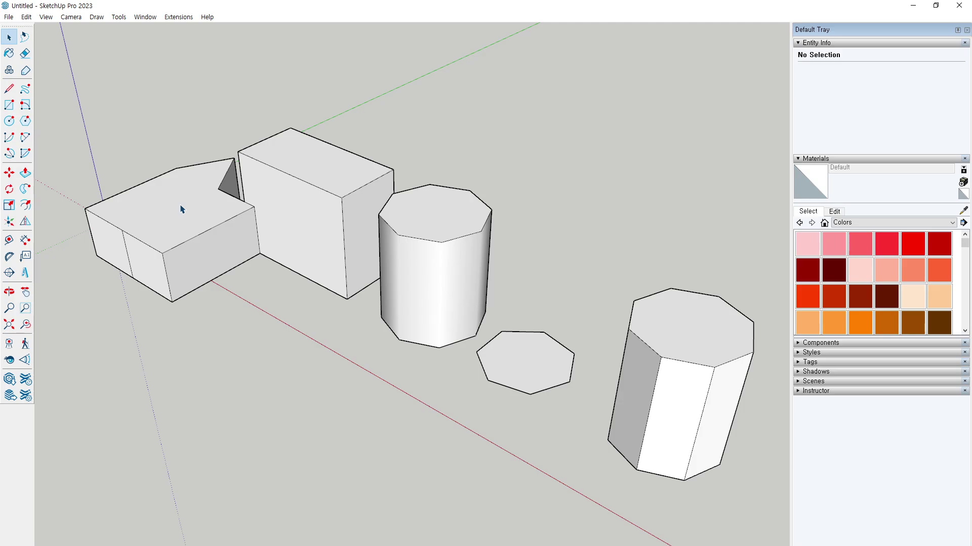
pyautogui.moveTo(184, 223); pyautogui.dragTo(199, 232, button='middle')
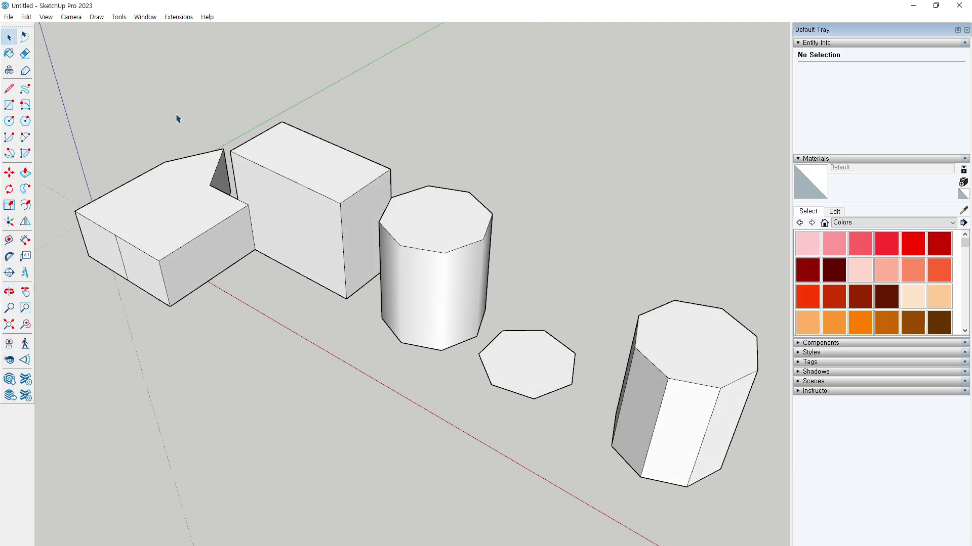
pyautogui.moveTo(180, 119)
pyautogui.mouseDown(button='middle')
pyautogui.moveTo(262, 149)
pyautogui.moveTo(163, 117)
pyautogui.mouseUp(button='middle')
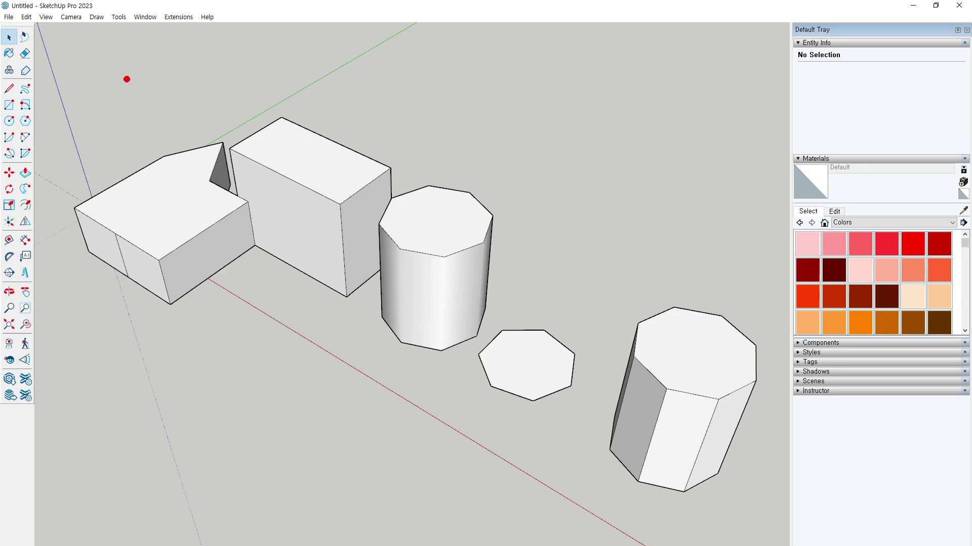
pyautogui.moveTo(141, 51)
pyautogui.mouseDown()
pyautogui.moveTo(108, 99)
pyautogui.moveTo(135, 112)
pyautogui.mouseUp()
pyautogui.moveTo(201, 53)
pyautogui.mouseDown()
pyautogui.moveTo(180, 81)
pyautogui.moveTo(207, 90)
pyautogui.mouseUp()
pyautogui.moveTo(206, 77)
pyautogui.mouseDown()
pyautogui.moveTo(221, 71)
pyautogui.moveTo(231, 87)
pyautogui.mouseUp()
pyautogui.moveTo(211, 87); pyautogui.dragTo(234, 106)
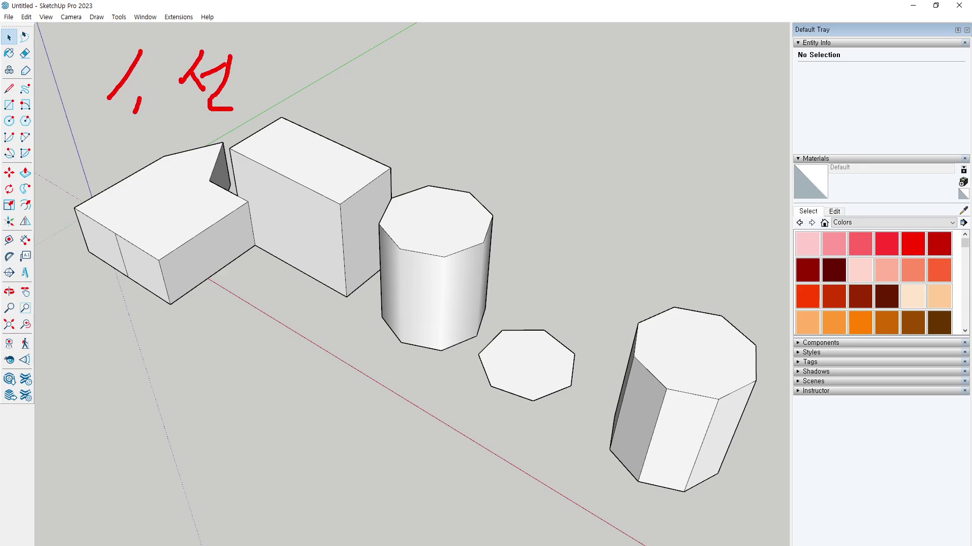
pyautogui.moveTo(252, 66); pyautogui.dragTo(283, 65)
pyautogui.moveTo(256, 79); pyautogui.dragTo(282, 93)
pyautogui.moveTo(293, 71); pyautogui.dragTo(308, 114)
pyautogui.moveTo(118, 161)
pyautogui.mouseDown()
pyautogui.moveTo(124, 189)
pyautogui.moveTo(154, 188)
pyautogui.mouseUp()
pyautogui.moveTo(163, 181); pyautogui.dragTo(163, 192)
pyautogui.moveTo(205, 151)
pyautogui.mouseDown()
pyautogui.moveTo(205, 197)
pyautogui.moveTo(242, 191)
pyautogui.mouseUp()
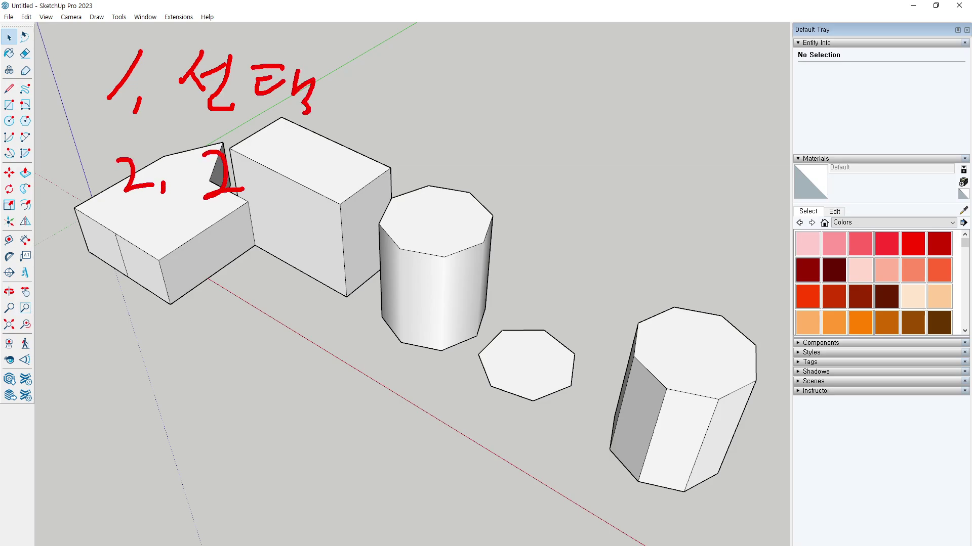
pyautogui.moveTo(269, 156)
pyautogui.mouseDown()
pyautogui.moveTo(305, 153)
pyautogui.moveTo(299, 178)
pyautogui.mouseUp()
pyautogui.moveTo(258, 197)
pyautogui.mouseDown()
pyautogui.moveTo(291, 189)
pyautogui.moveTo(299, 214)
pyautogui.mouseUp()
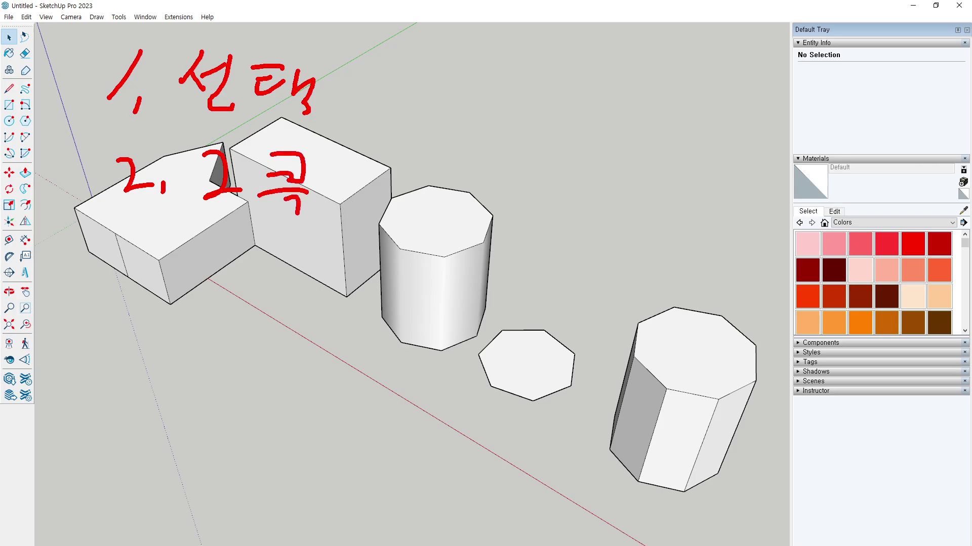
pyautogui.moveTo(318, 152)
pyautogui.mouseDown()
pyautogui.moveTo(349, 163)
pyautogui.moveTo(349, 195)
pyautogui.mouseUp()
pyautogui.moveTo(364, 190); pyautogui.dragTo(349, 214)
pyautogui.moveTo(392, 173); pyautogui.dragTo(430, 167)
pyautogui.moveTo(428, 159); pyautogui.dragTo(438, 185)
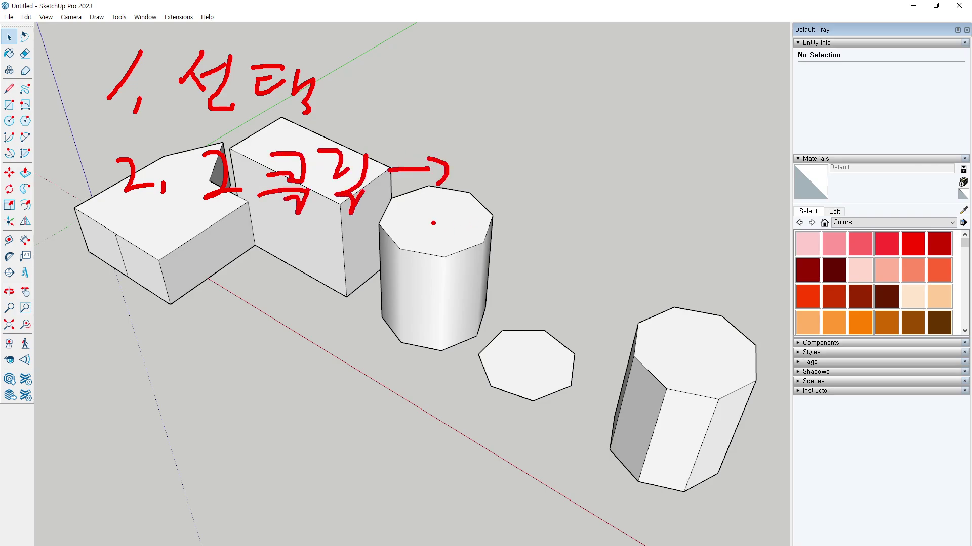
pyautogui.moveTo(458, 216)
pyautogui.mouseDown()
pyautogui.moveTo(425, 233)
pyautogui.moveTo(450, 234)
pyautogui.mouseUp()
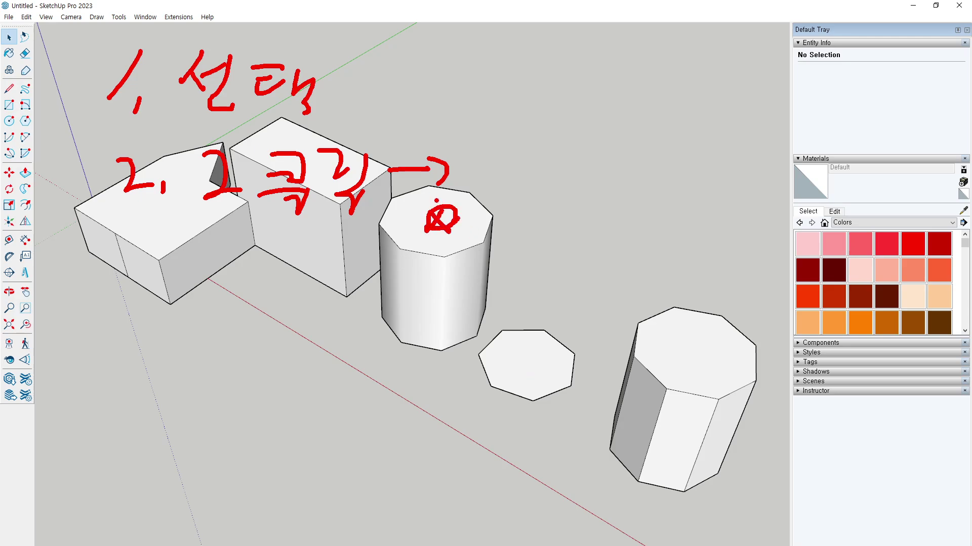
pyautogui.moveTo(433, 188)
pyautogui.mouseDown()
pyautogui.moveTo(378, 210)
pyautogui.moveTo(408, 251)
pyautogui.moveTo(476, 239)
pyautogui.moveTo(428, 183)
pyautogui.moveTo(423, 218)
pyautogui.moveTo(439, 206)
pyautogui.mouseUp()
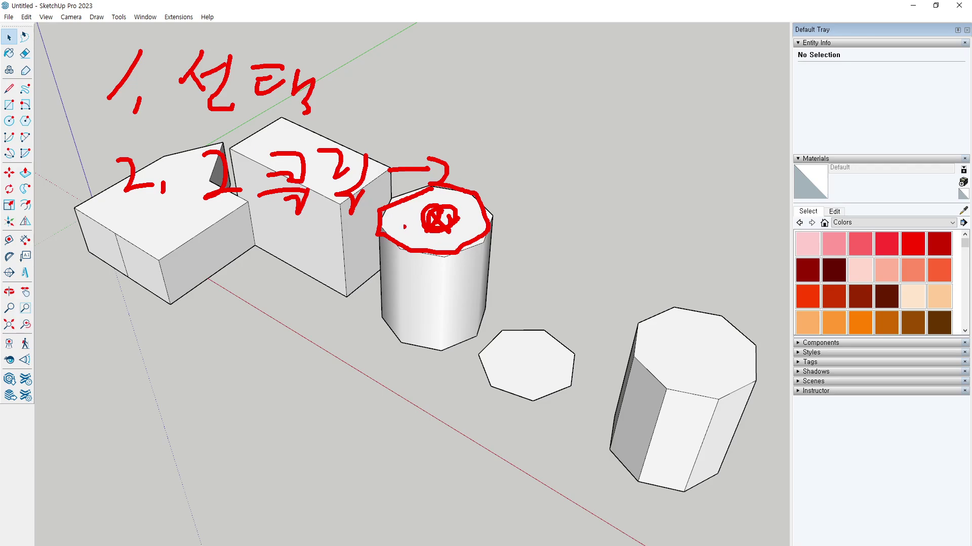
pyautogui.moveTo(632, 356)
pyautogui.mouseDown()
pyautogui.moveTo(666, 394)
pyautogui.moveTo(643, 371)
pyautogui.moveTo(649, 383)
pyautogui.moveTo(694, 331)
pyautogui.mouseUp()
pyautogui.click(656, 351)
pyautogui.moveTo(668, 349)
pyautogui.mouseDown()
pyautogui.moveTo(694, 344)
pyautogui.moveTo(692, 352)
pyautogui.mouseUp()
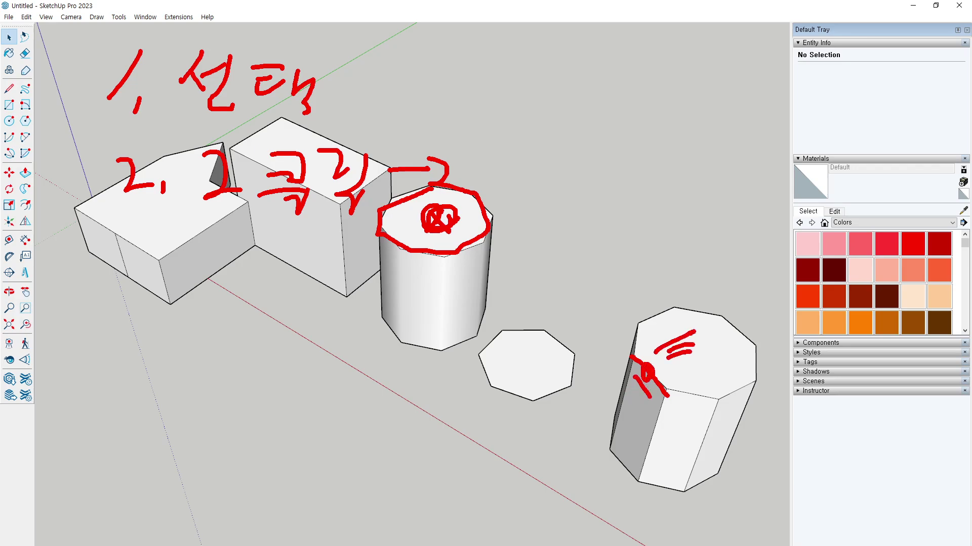
pyautogui.moveTo(635, 376); pyautogui.dragTo(652, 397)
pyautogui.moveTo(621, 398); pyautogui.dragTo(640, 407)
pyautogui.moveTo(610, 416); pyautogui.dragTo(640, 446)
pyautogui.moveTo(636, 457); pyautogui.dragTo(638, 474)
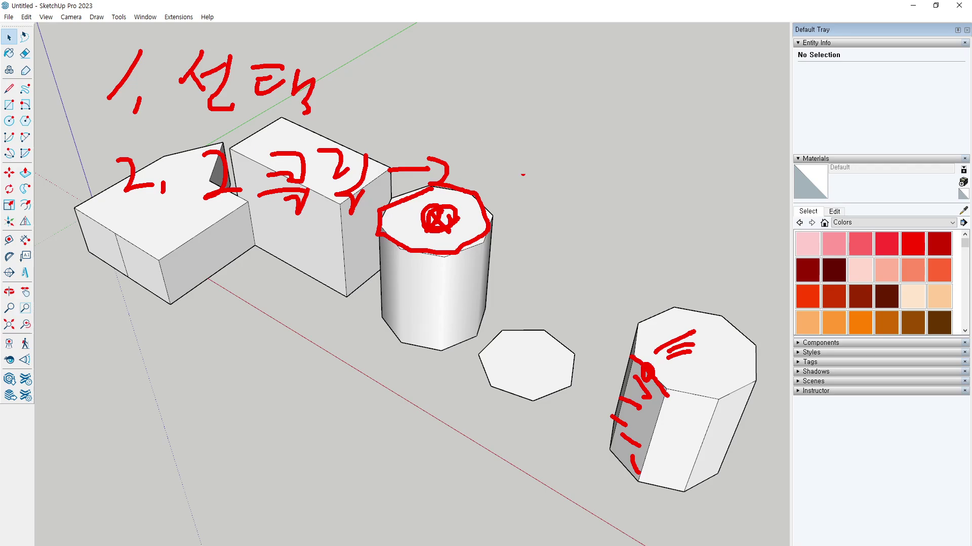
pyautogui.moveTo(523, 165); pyautogui.dragTo(484, 190)
pyautogui.moveTo(483, 182); pyautogui.dragTo(497, 192)
pyautogui.moveTo(449, 140)
pyautogui.mouseDown()
pyautogui.moveTo(472, 134)
pyautogui.moveTo(508, 147)
pyautogui.mouseUp()
pyautogui.moveTo(430, 154)
pyautogui.mouseDown()
pyautogui.moveTo(551, 212)
pyautogui.moveTo(442, 127)
pyautogui.mouseUp()
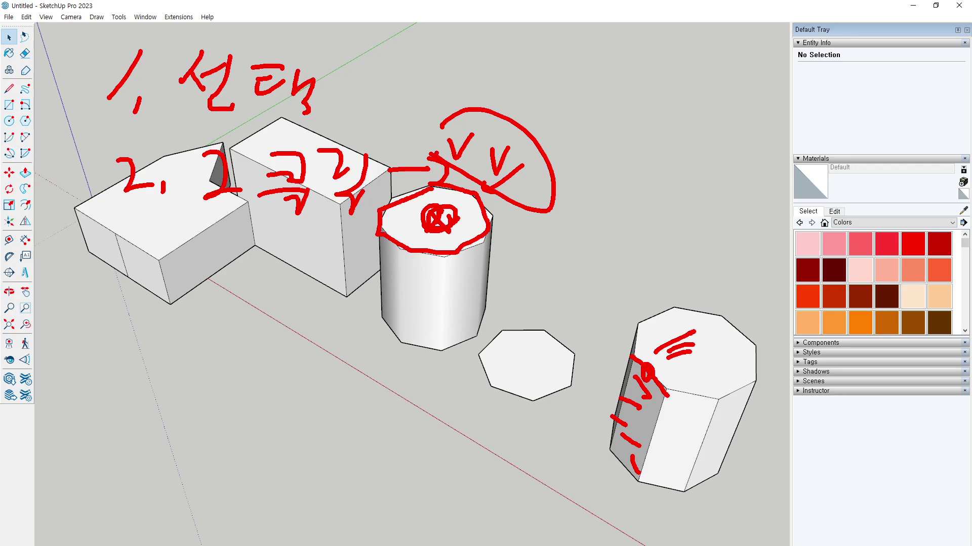
pyautogui.press('Escape')
# Select faces and edges of the notched box and the cylinder one at a time, including the cylinder's curved surface, and clear the selection.
pyautogui.click(177, 238)
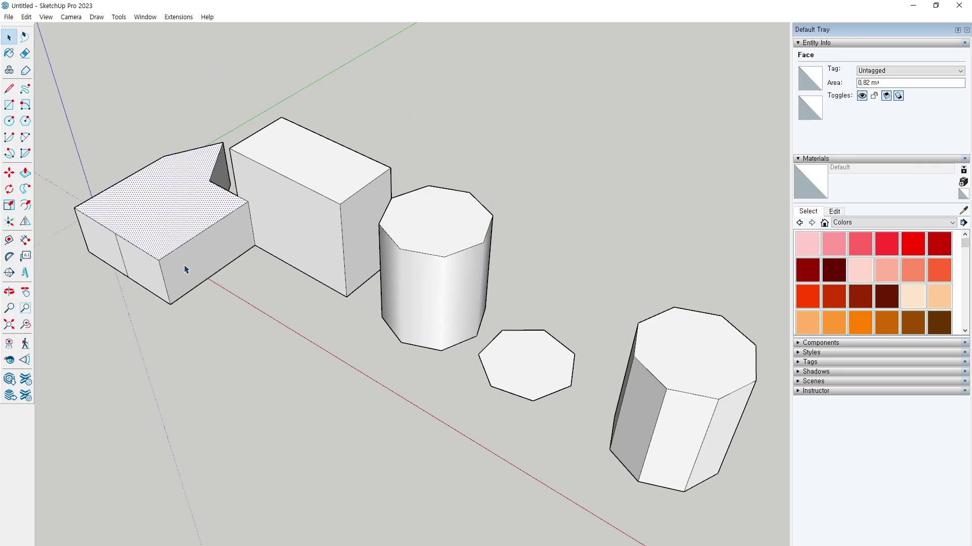
pyautogui.click(184, 266)
pyautogui.click(184, 245)
pyautogui.click(414, 248)
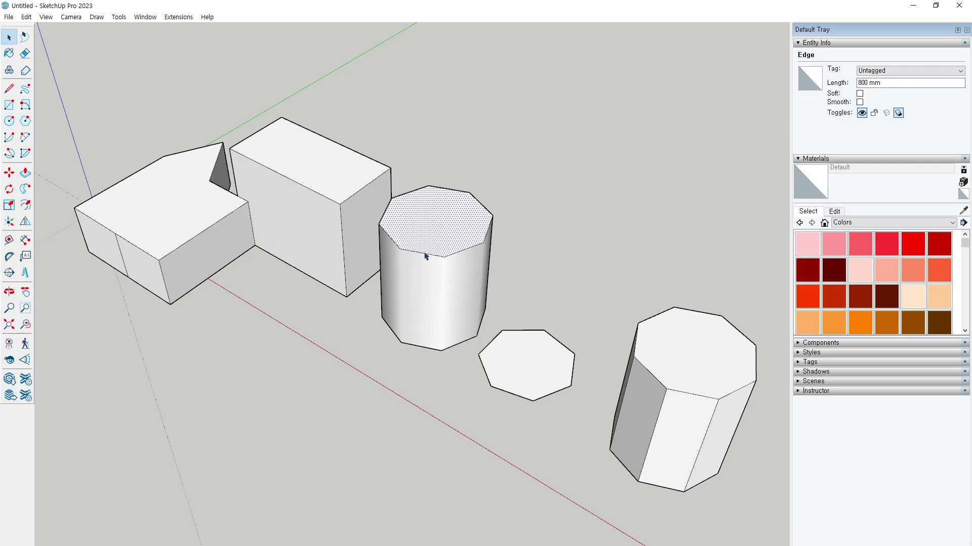
pyautogui.click(426, 254)
pyautogui.click(426, 224)
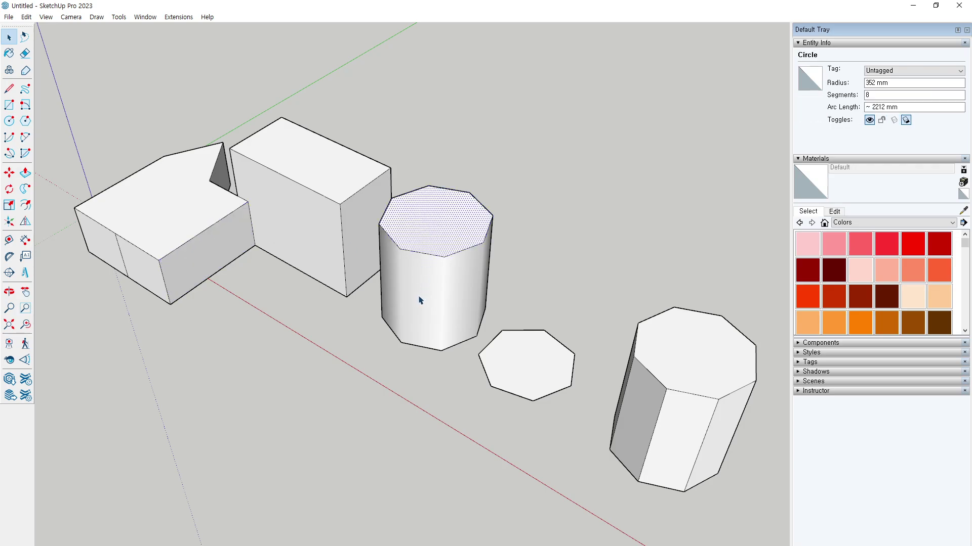
pyautogui.click(418, 296)
pyautogui.click(519, 311)
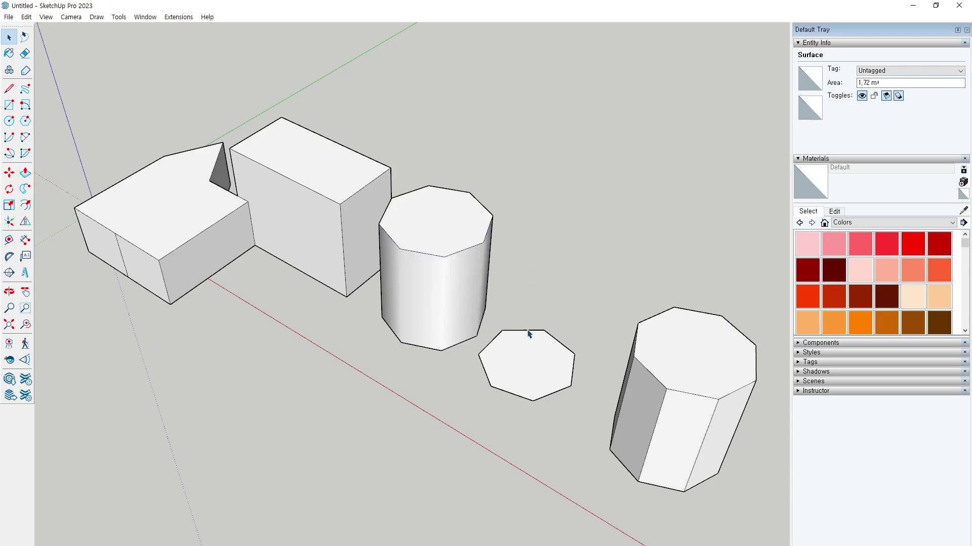
# Select the octagonal prism's top face together with its bounding edges, and clear the selection.
pyautogui.doubleClick(688, 349)
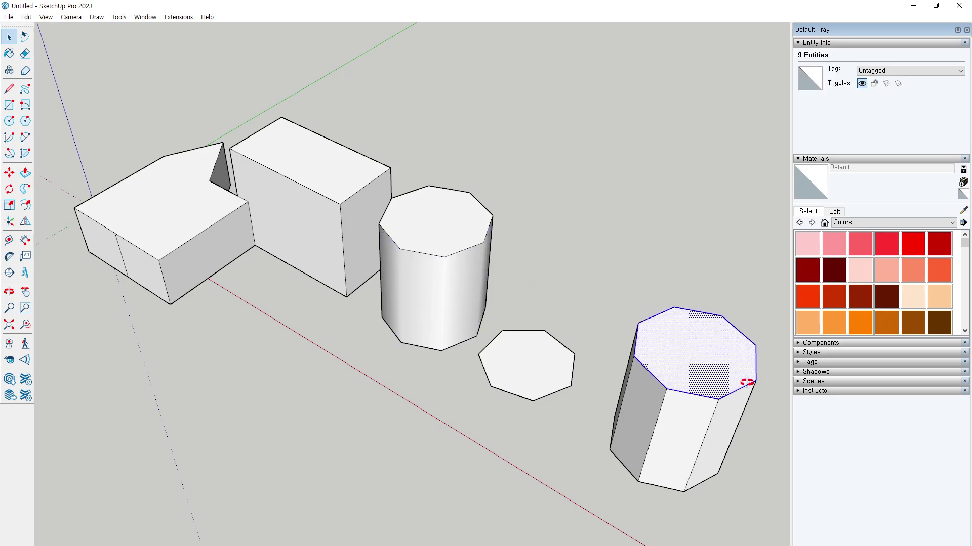
pyautogui.keyDown('shift'); pyautogui.moveTo(748, 383); pyautogui.dragTo(330, 282, button='middle'); pyautogui.keyUp('shift')
pyautogui.scroll(5, 332, 278)
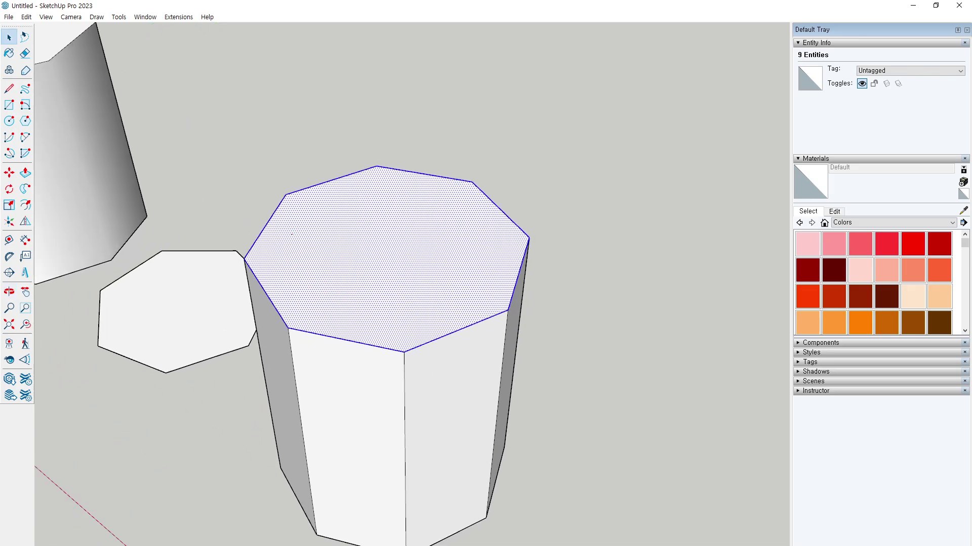
pyautogui.moveTo(377, 257)
pyautogui.mouseDown()
pyautogui.moveTo(268, 234)
pyautogui.moveTo(278, 243)
pyautogui.mouseUp()
pyautogui.press('Escape')
pyautogui.click(420, 141)
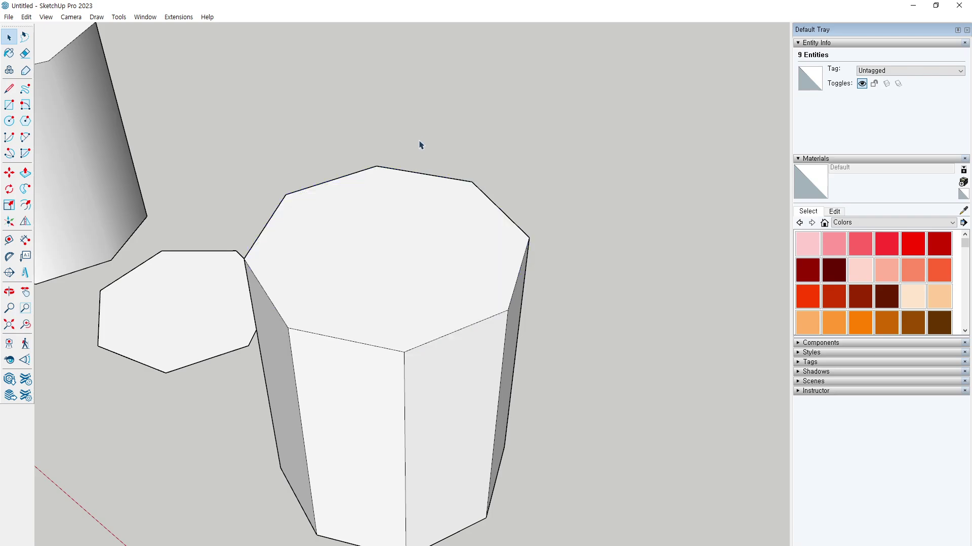
# Select the octagonal prism's top outline, followed by only one of its vertical side edges.
pyautogui.click(344, 343)
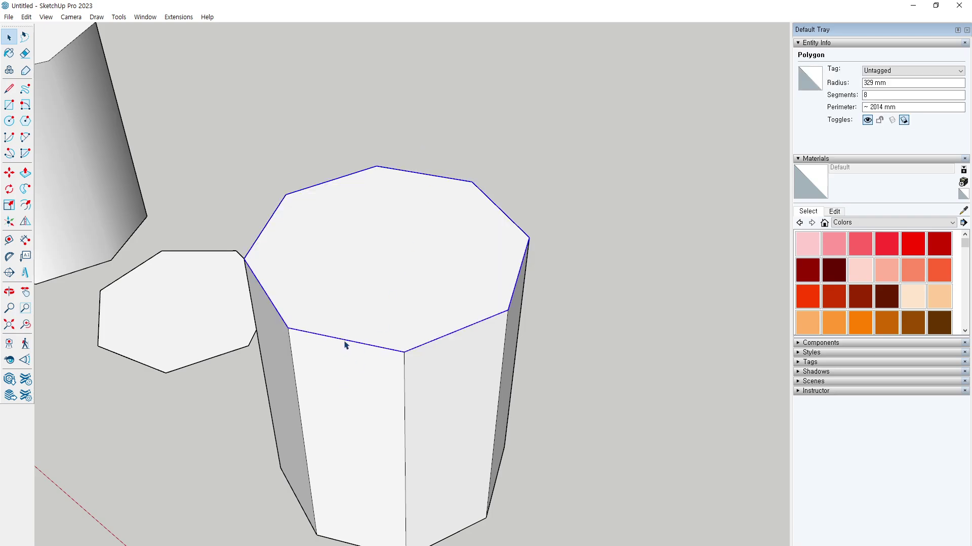
pyautogui.click(298, 396)
pyautogui.moveTo(313, 414)
pyautogui.mouseDown(button='middle')
pyautogui.moveTo(374, 363)
pyautogui.moveTo(365, 392)
pyautogui.mouseUp(button='middle')
pyautogui.moveTo(352, 393)
pyautogui.mouseDown()
pyautogui.moveTo(336, 406)
pyautogui.moveTo(354, 388)
pyautogui.mouseUp()
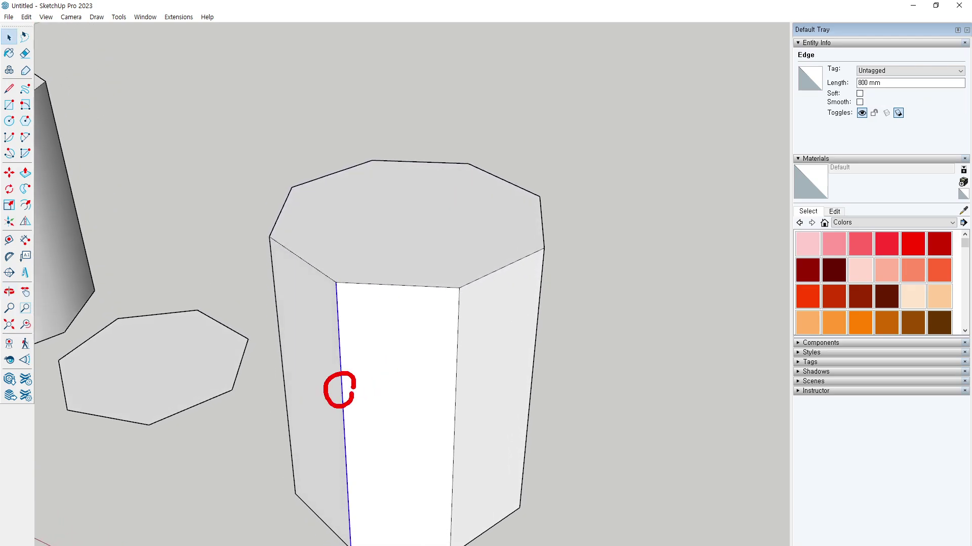
# Select the prism's vertical edge together with the two side faces adjoining it, and clear the selection.
pyautogui.doubleClick(341, 373)
pyautogui.moveTo(305, 322)
pyautogui.mouseDown()
pyautogui.moveTo(318, 338)
pyautogui.moveTo(332, 320)
pyautogui.mouseUp()
pyautogui.moveTo(380, 339)
pyautogui.mouseDown()
pyautogui.moveTo(391, 362)
pyautogui.moveTo(415, 341)
pyautogui.mouseUp()
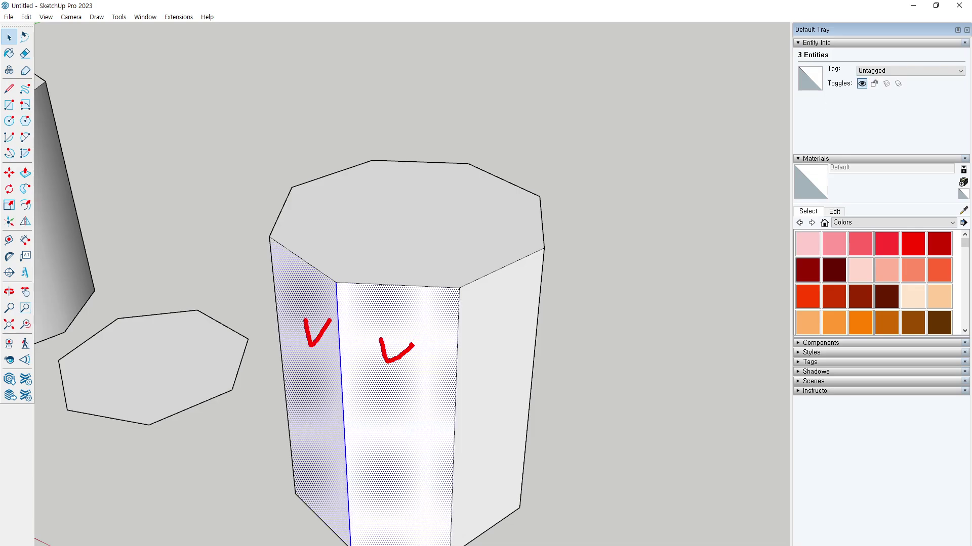
pyautogui.moveTo(222, 372); pyautogui.dragTo(468, 378, button='middle')
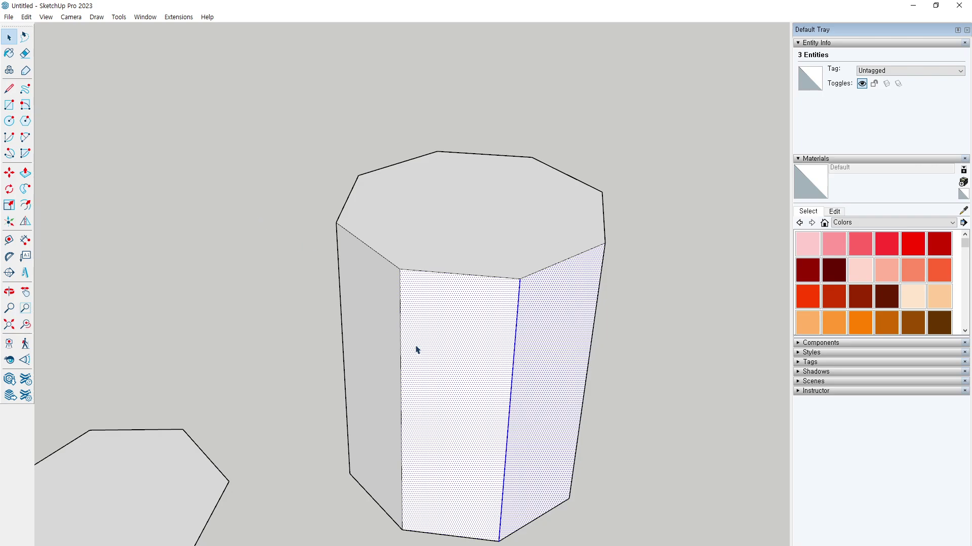
pyautogui.click(249, 280)
pyautogui.scroll(-3, 403, 272)
pyautogui.moveTo(403, 271); pyautogui.dragTo(364, 373, button='middle')
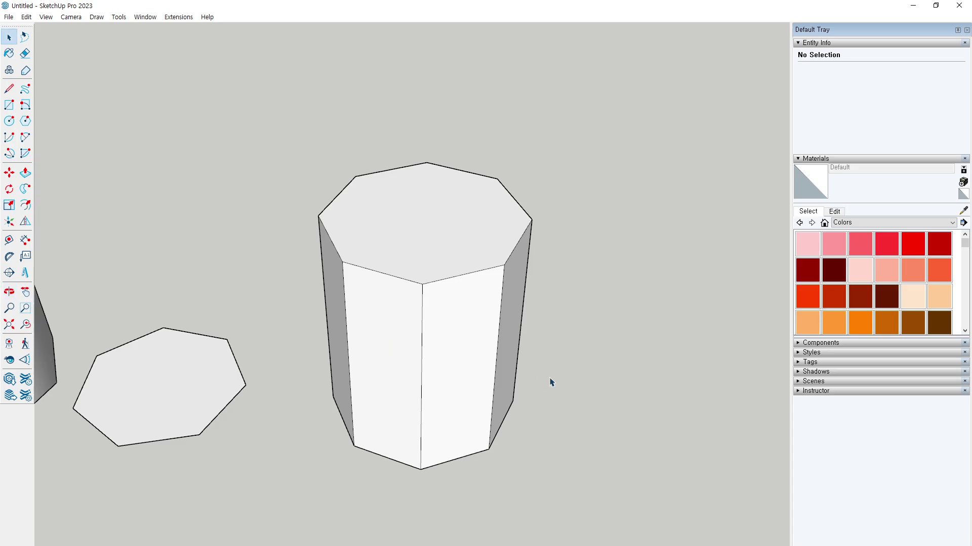
# Build up a selection of two neighbouring side faces of the prism plus their shared edge, and clear it.
pyautogui.click(394, 369)
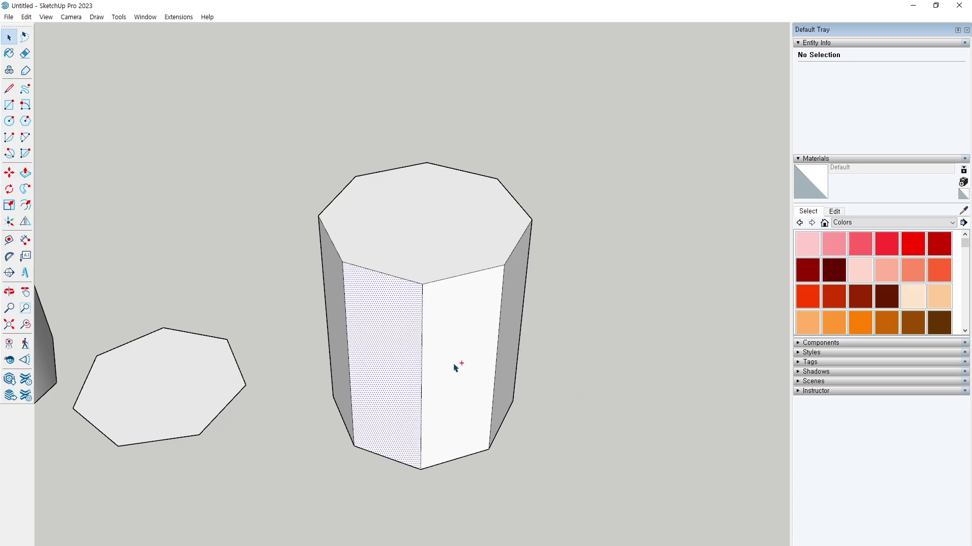
pyautogui.keyDown('ctrl'); pyautogui.click(455, 364); pyautogui.keyUp('ctrl')
pyautogui.keyDown('ctrl'); pyautogui.click(423, 358); pyautogui.keyUp('ctrl')
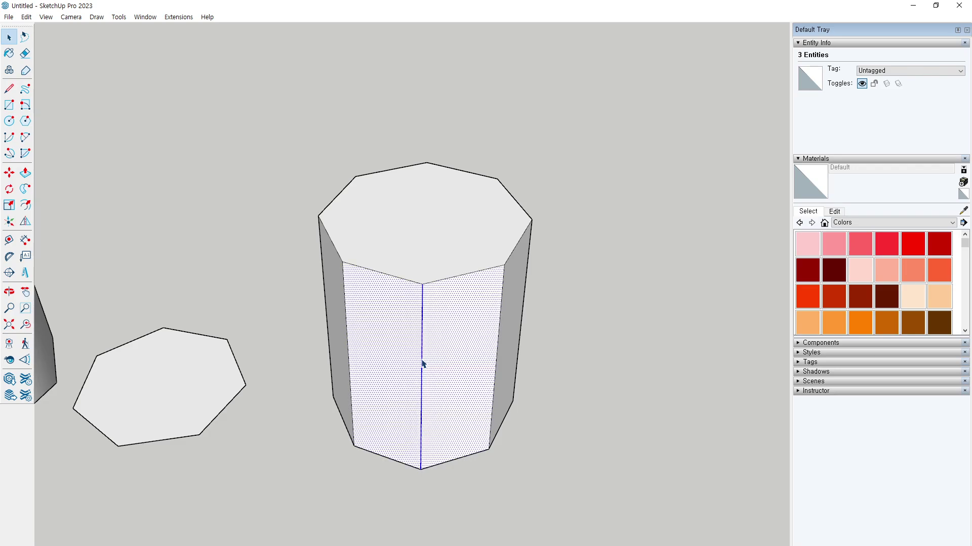
pyautogui.click(572, 362)
pyautogui.moveTo(585, 363); pyautogui.dragTo(392, 322, button='middle')
pyautogui.scroll(-6, 316, 265)
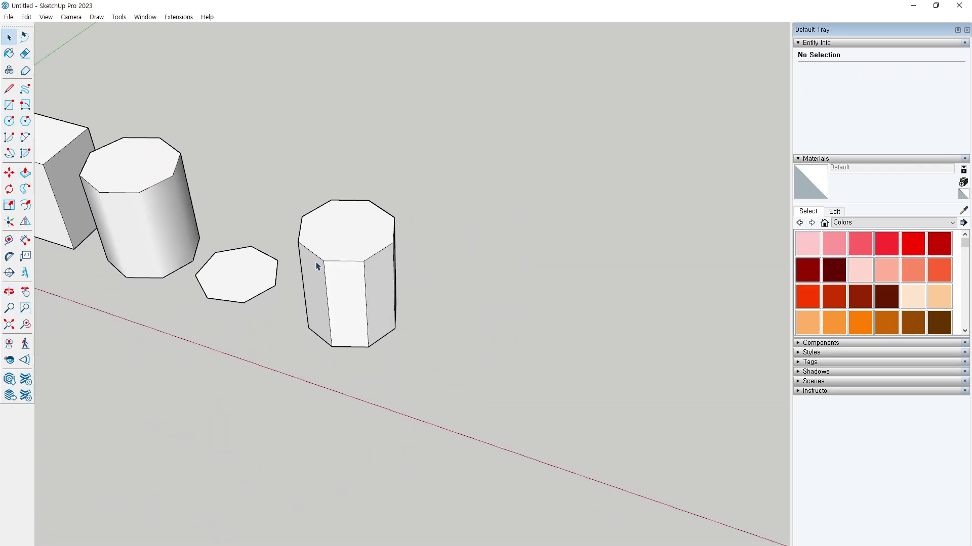
pyautogui.scroll(6, 182, 217)
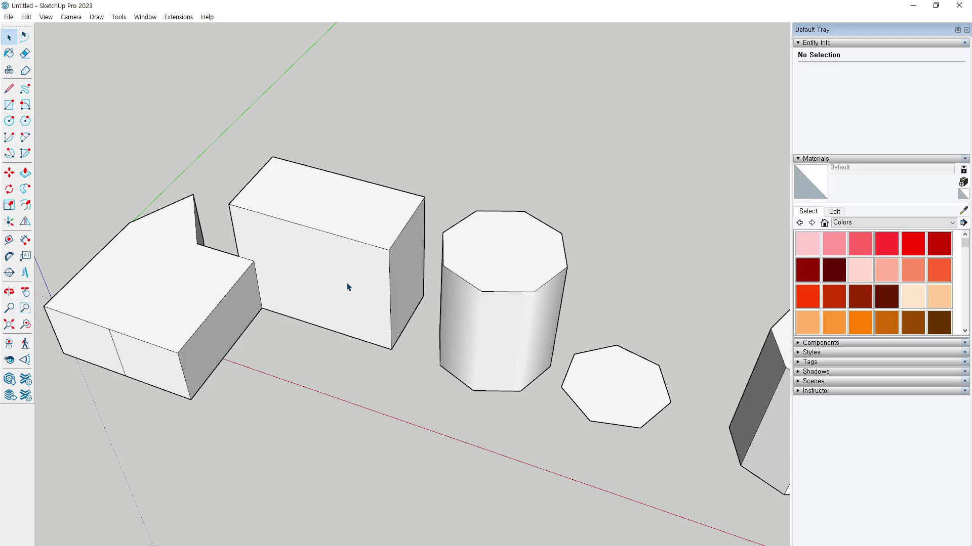
# Select the whole cylinder with all its connected faces and edges, and clear the selection.
pyautogui.tripleClick(514, 301)
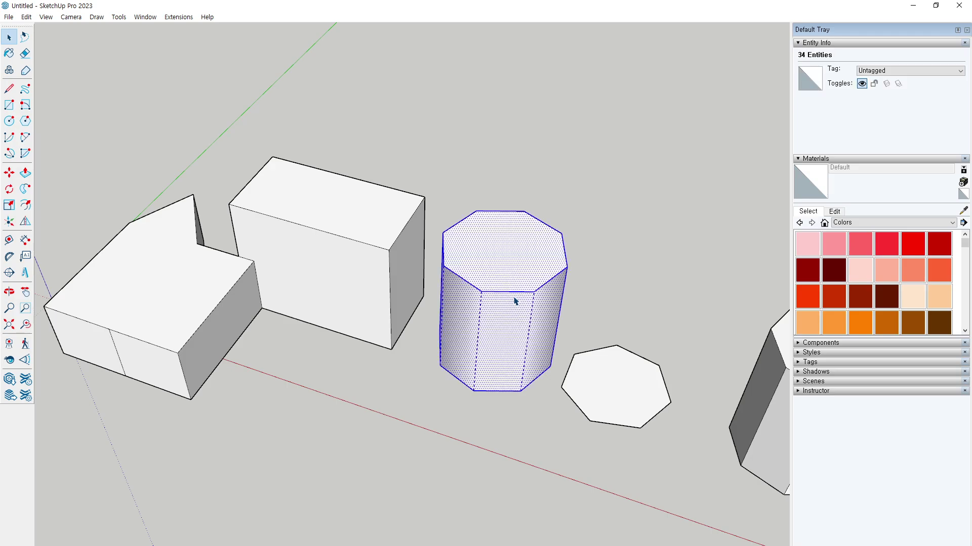
pyautogui.moveTo(551, 395)
pyautogui.mouseDown()
pyautogui.moveTo(509, 223)
pyautogui.moveTo(524, 374)
pyautogui.mouseUp()
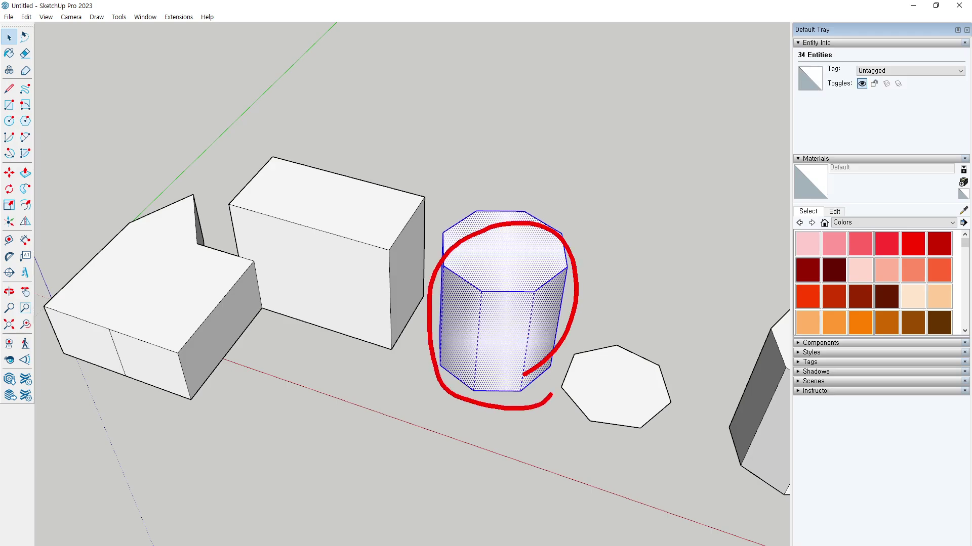
pyautogui.press('Escape')
pyautogui.click(613, 308)
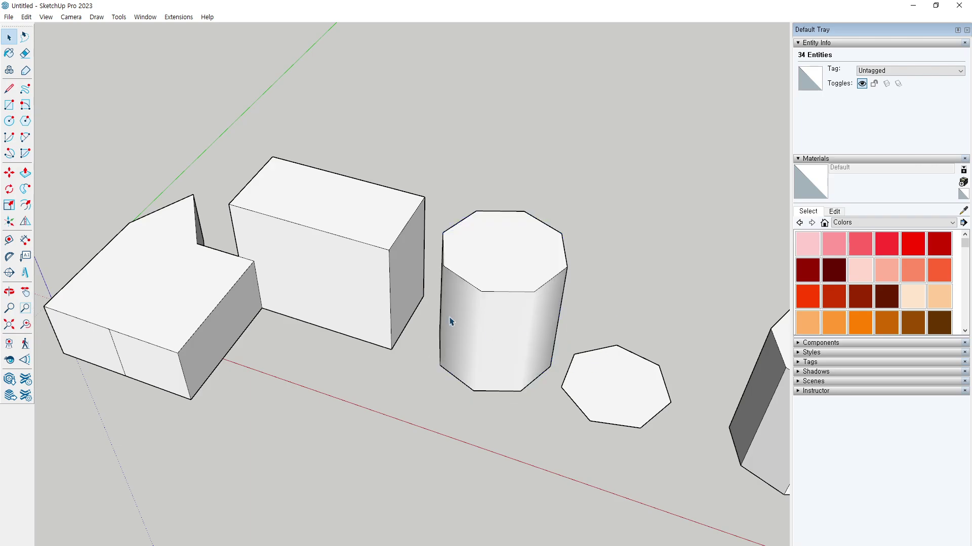
# Select the rectangular box's long front face, extend the selection to all geometry connected to it, and clear the selection.
pyautogui.moveTo(290, 341); pyautogui.dragTo(222, 414, button='middle')
pyautogui.scroll(3, 271, 225)
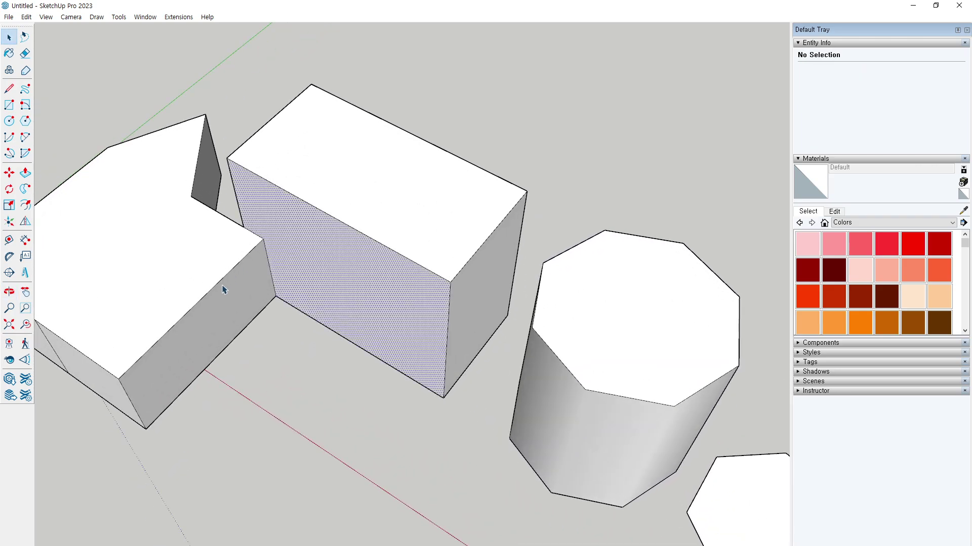
pyautogui.click(307, 244)
pyautogui.scroll(-3, 336, 257)
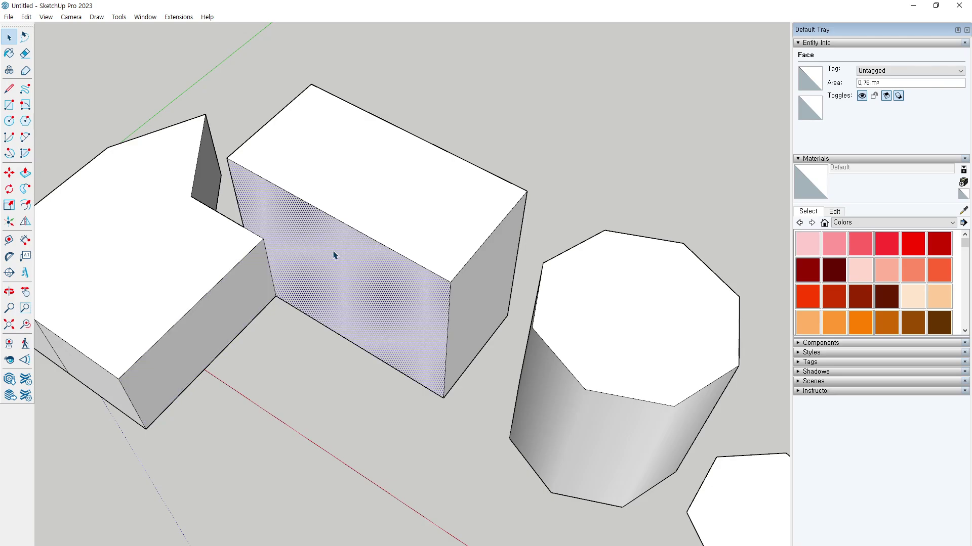
pyautogui.tripleClick(337, 263)
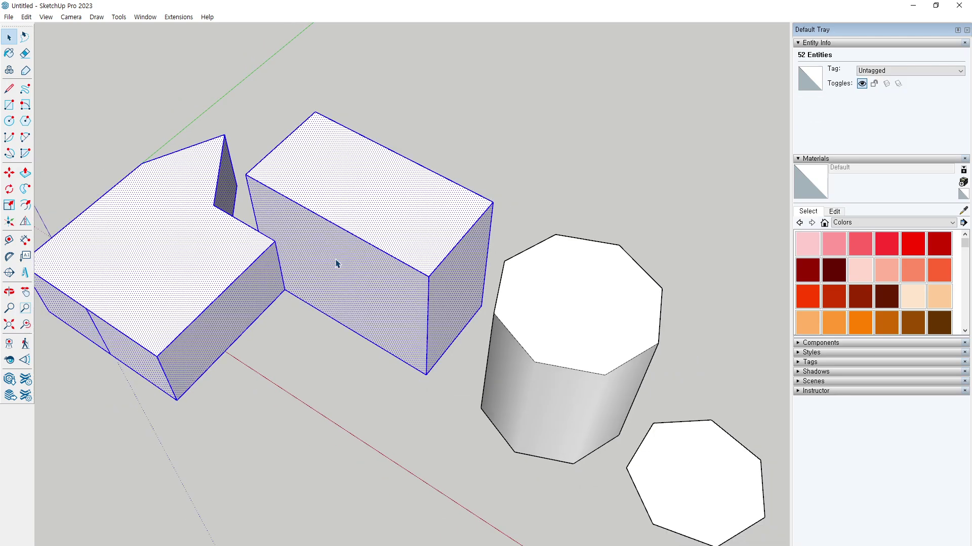
pyautogui.click(321, 350)
# Draw three connected line segments starting from the lower corner where the notched block meets the rectangular box.
pyautogui.press('l')
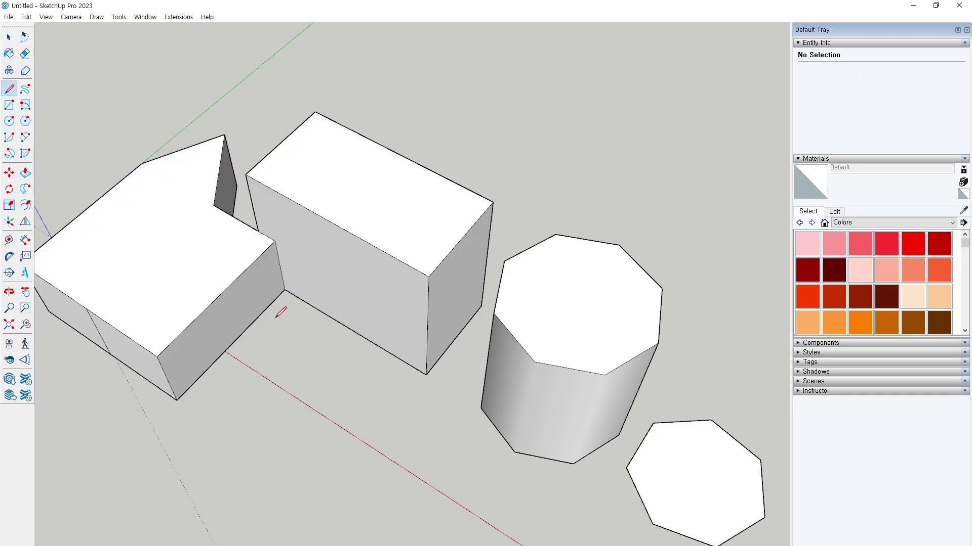
pyautogui.click(285, 291)
pyautogui.click(311, 420)
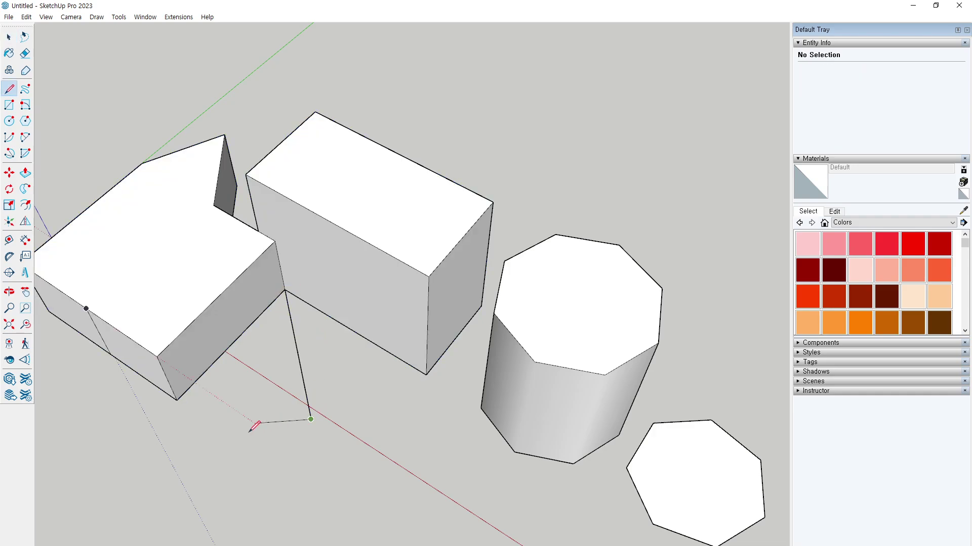
pyautogui.click(254, 423)
pyautogui.click(245, 381)
pyautogui.press('Escape')
# Select the box with all its connected geometry, including the attached line segments, and open component creation for the selection.
pyautogui.press('space')
pyautogui.tripleClick(333, 283)
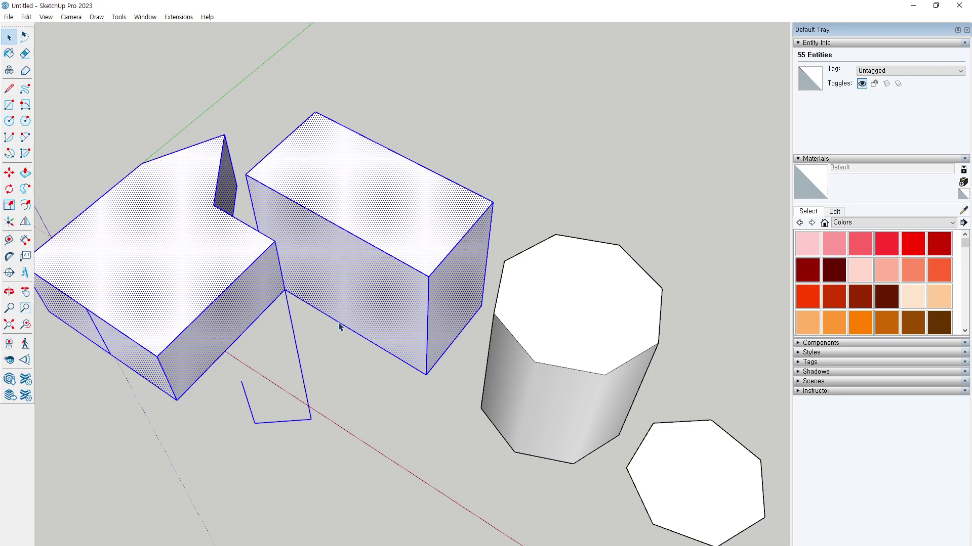
pyautogui.scroll(-3, 339, 325)
pyautogui.moveTo(364, 374)
pyautogui.mouseDown()
pyautogui.moveTo(283, 380)
pyautogui.moveTo(302, 330)
pyautogui.mouseUp()
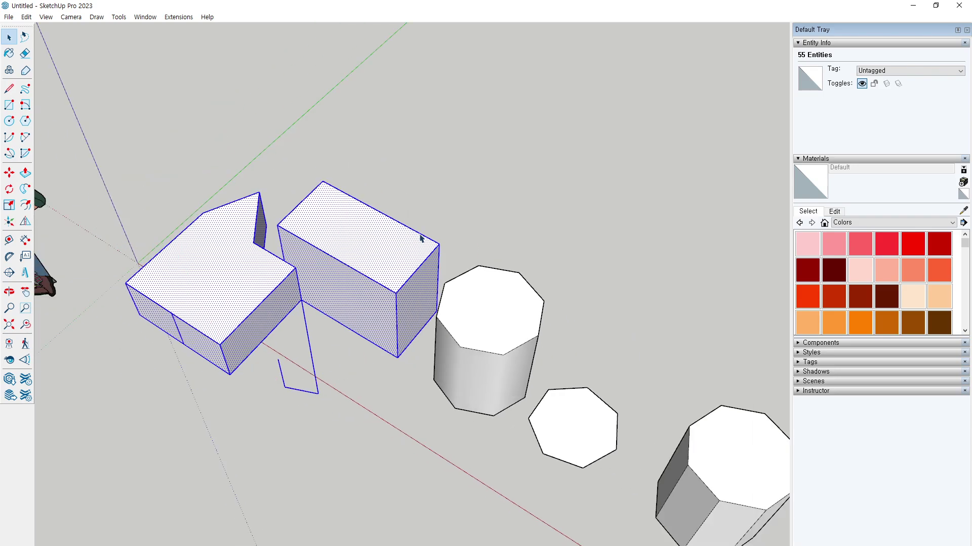
pyautogui.click(356, 298)
pyautogui.tripleClick(357, 298)
pyautogui.press('g')
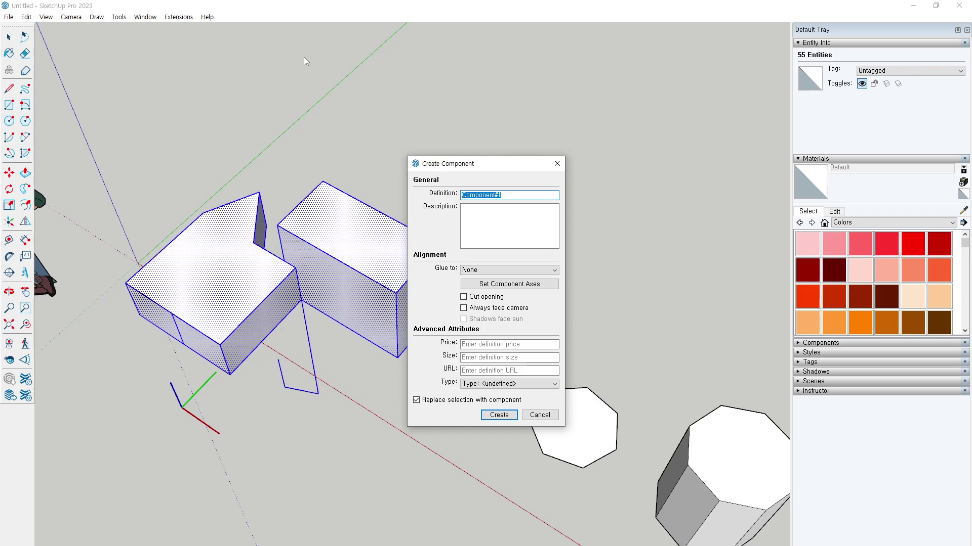
pyautogui.moveTo(257, 50)
pyautogui.mouseDown()
pyautogui.moveTo(256, 91)
pyautogui.moveTo(299, 91)
pyautogui.moveTo(291, 126)
pyautogui.mouseUp()
pyautogui.moveTo(332, 79); pyautogui.dragTo(355, 75)
pyautogui.moveTo(343, 86); pyautogui.dragTo(357, 96)
pyautogui.moveTo(365, 84); pyautogui.dragTo(363, 111)
pyautogui.moveTo(305, 56)
pyautogui.mouseDown()
pyautogui.moveTo(314, 73)
pyautogui.moveTo(399, 104)
pyautogui.mouseUp()
pyautogui.moveTo(403, 89); pyautogui.dragTo(409, 110)
pyautogui.moveTo(232, 134); pyautogui.dragTo(436, 129)
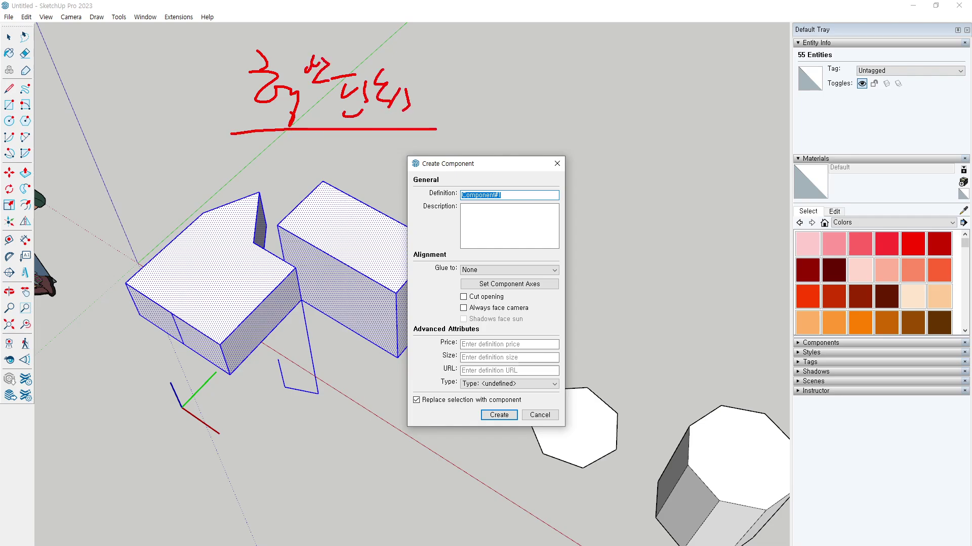
pyautogui.moveTo(520, 74); pyautogui.dragTo(508, 128)
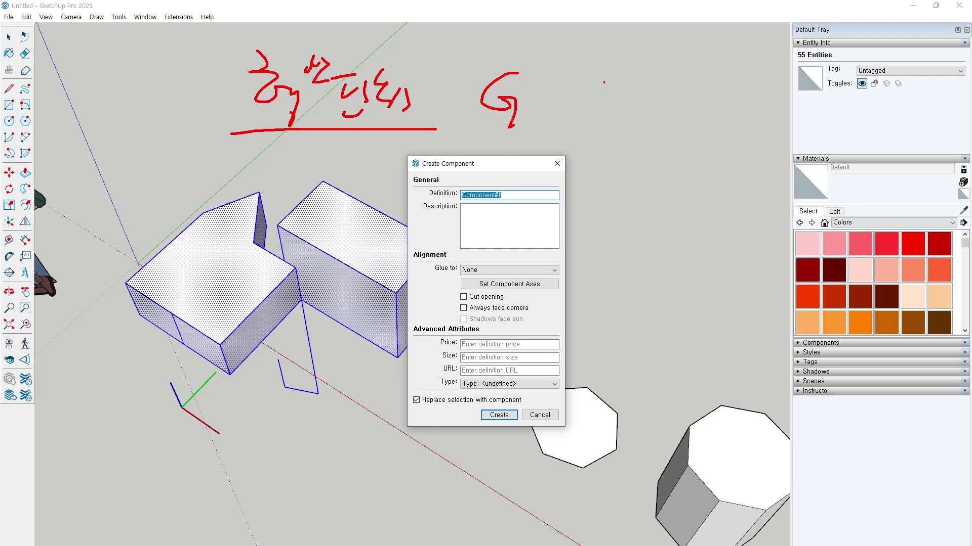
pyautogui.moveTo(604, 81); pyautogui.dragTo(600, 121)
pyautogui.moveTo(484, 141); pyautogui.dragTo(604, 136)
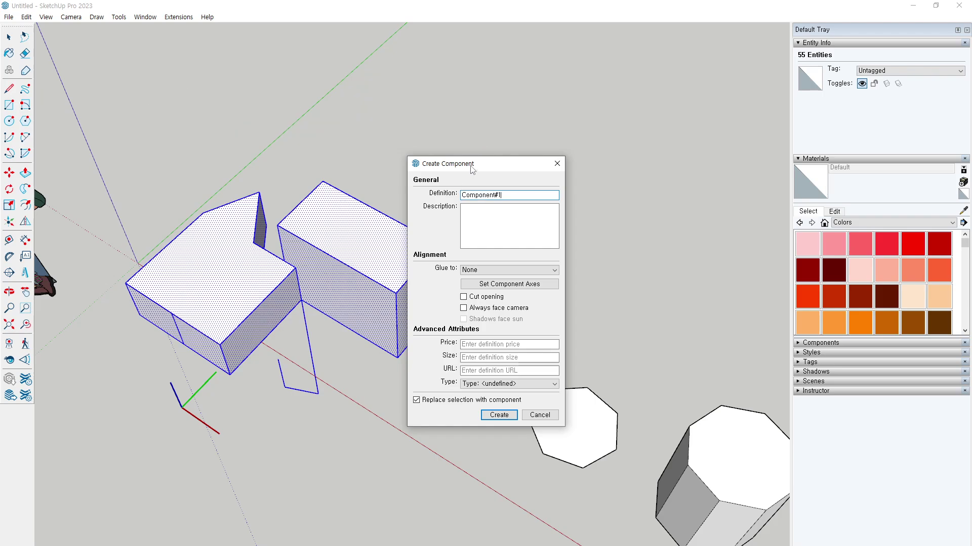
# Dismiss the component creation without creating anything and clear the selection.
pyautogui.moveTo(447, 164); pyautogui.dragTo(310, 84)
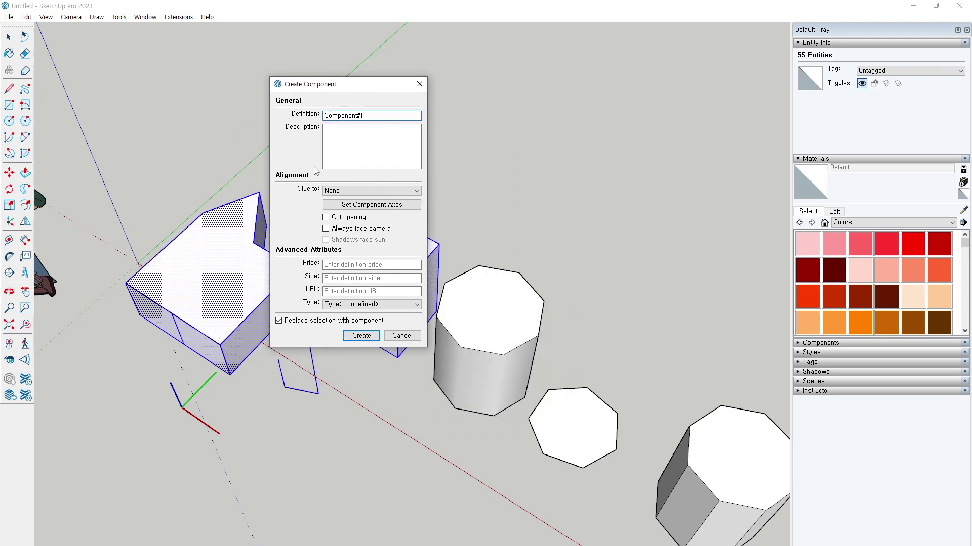
pyautogui.click(419, 84)
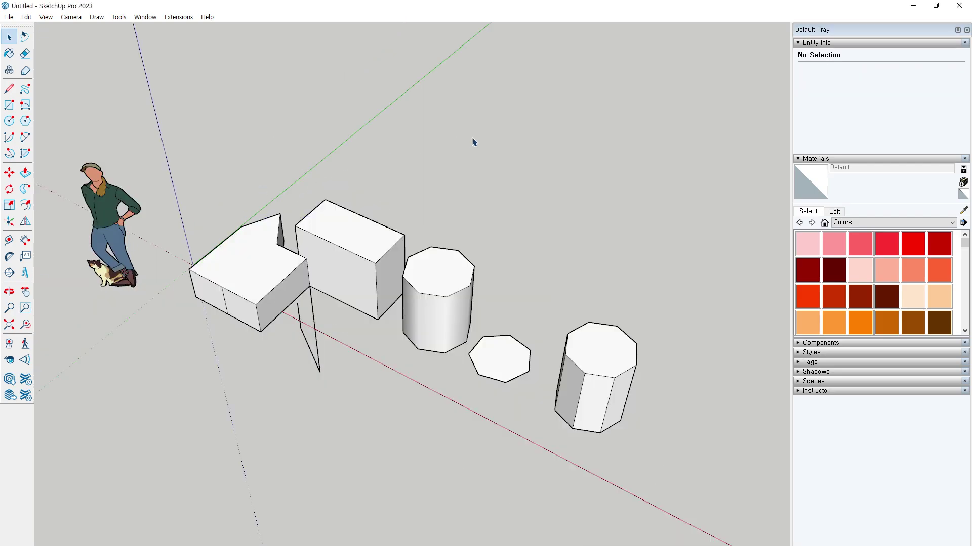
pyautogui.scroll(3, 409, 281)
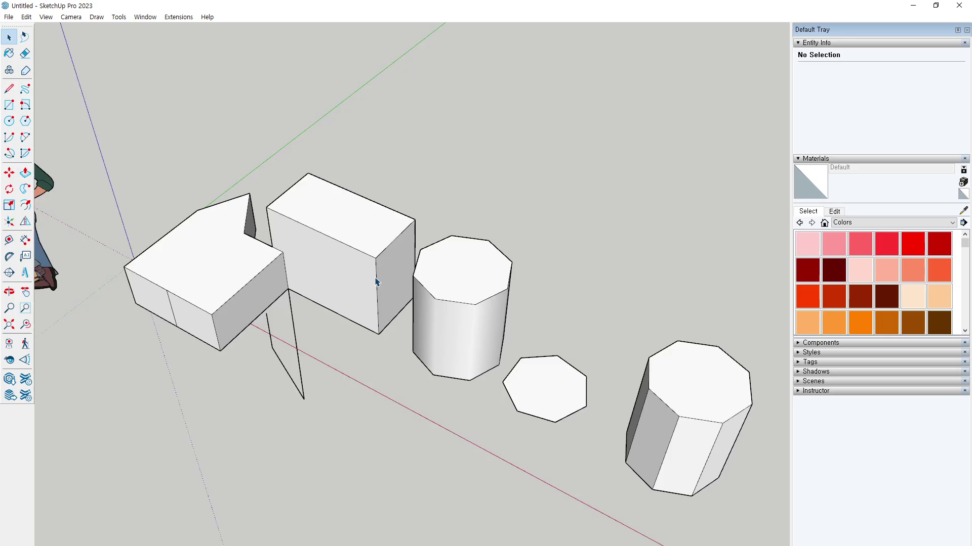
pyautogui.click(26, 121)
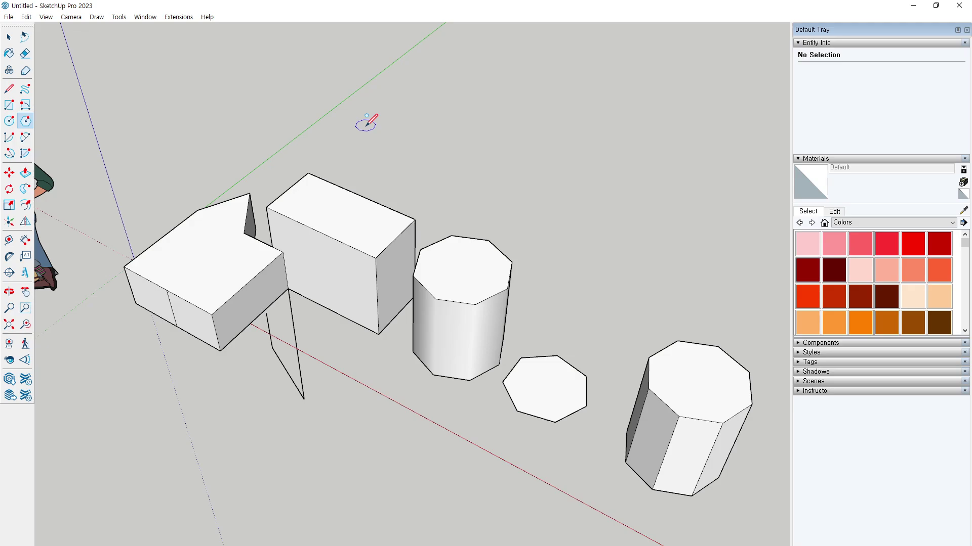
pyautogui.press('space')
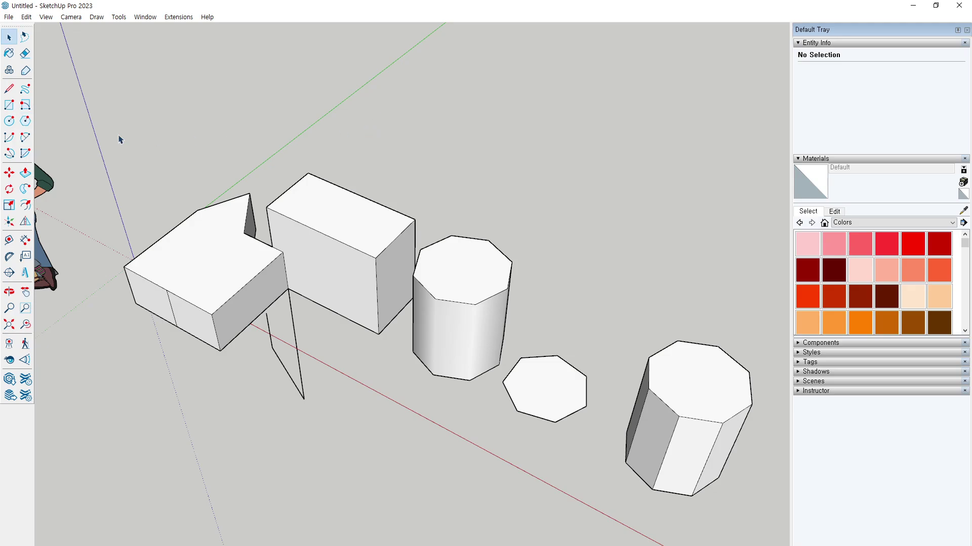
pyautogui.click(9, 71)
pyautogui.press('space')
pyautogui.click(24, 105)
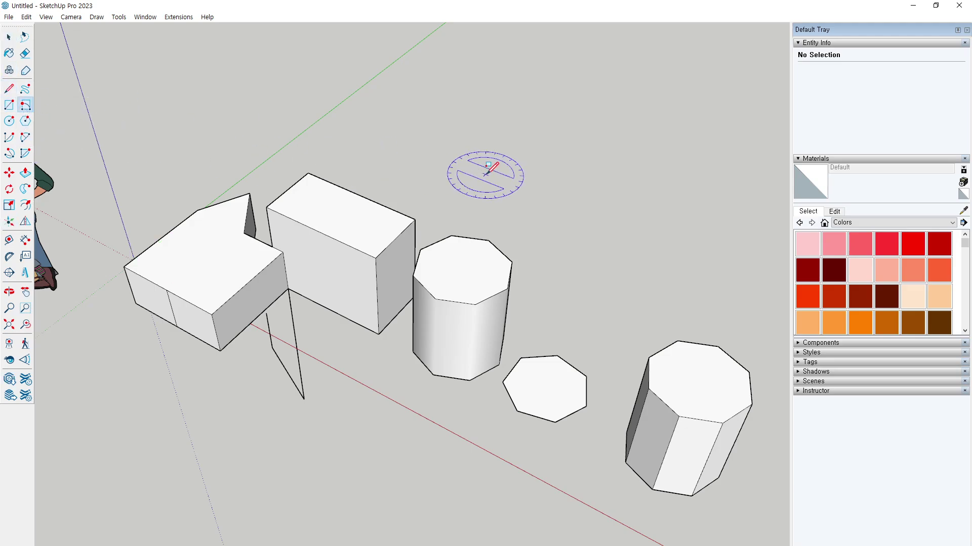
pyautogui.press('space')
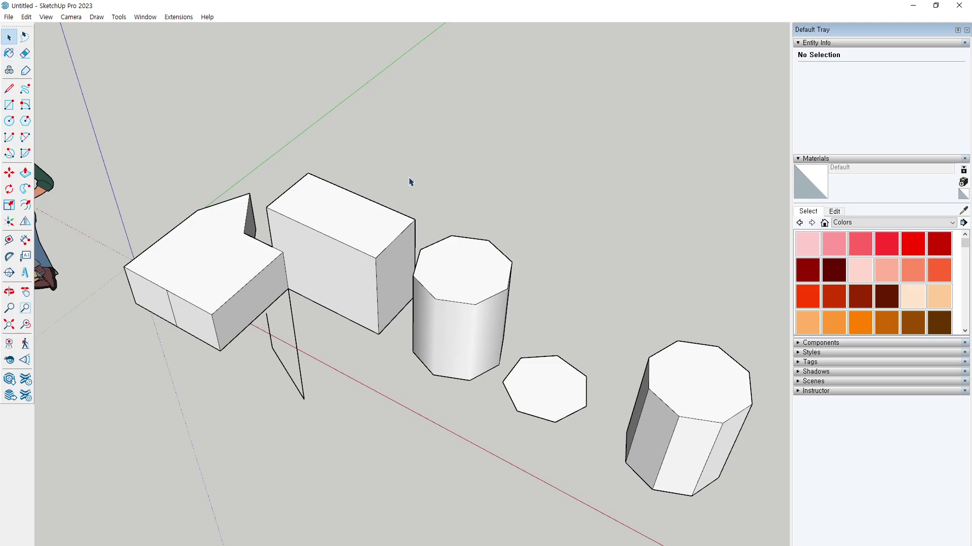
# Select only the rectangular box's long front face and clear the selection.
pyautogui.click(348, 264)
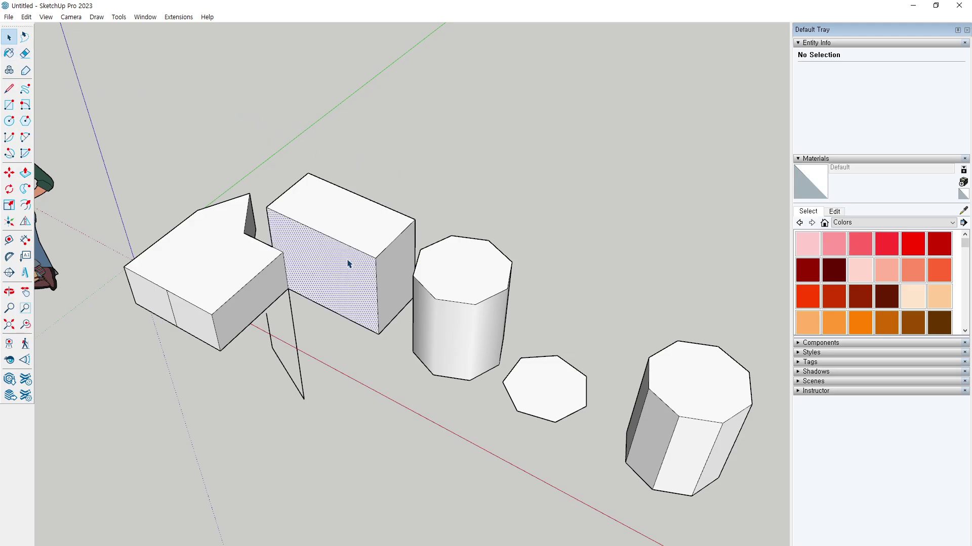
pyautogui.click(420, 151)
pyautogui.scroll(-2, 461, 186)
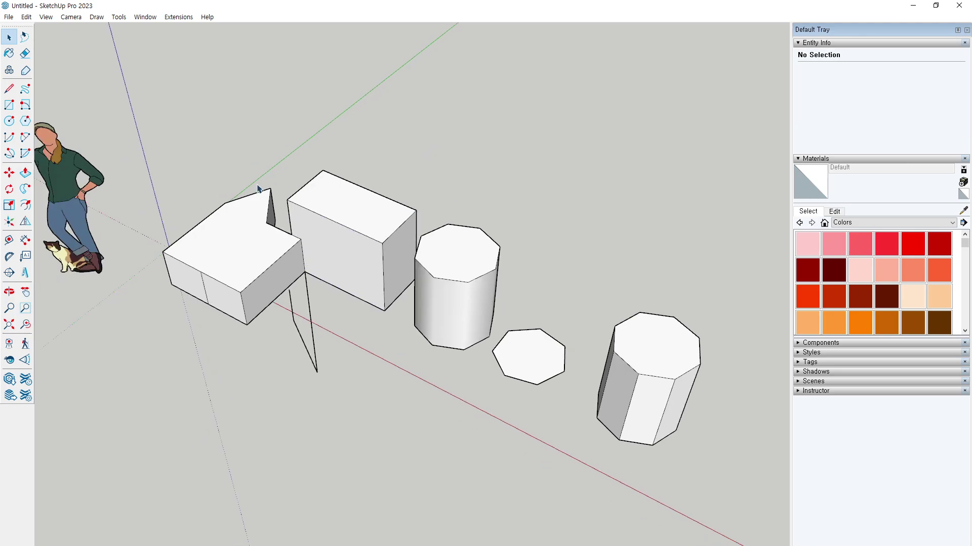
pyautogui.scroll(1, 231, 193)
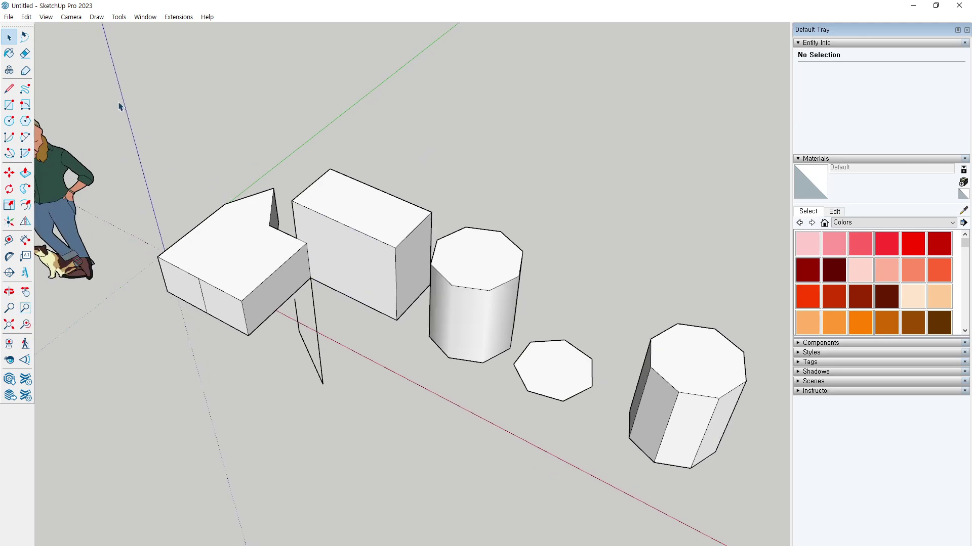
# Window-select the notched block's outer vertical edge, crossing-select the geometry around that corner, and clear the selection.
pyautogui.moveTo(116, 104); pyautogui.dragTo(190, 337)
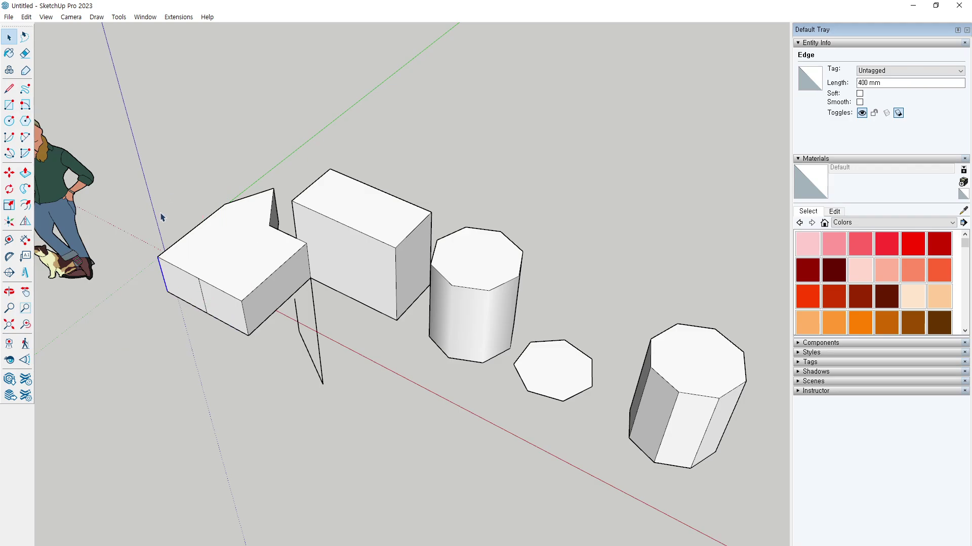
pyautogui.moveTo(187, 198); pyautogui.dragTo(150, 340)
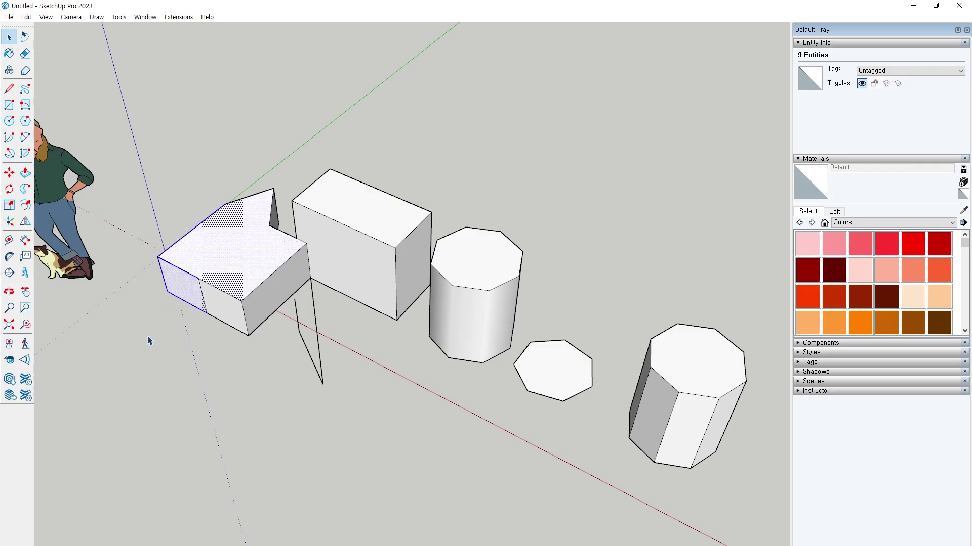
pyautogui.click(155, 330)
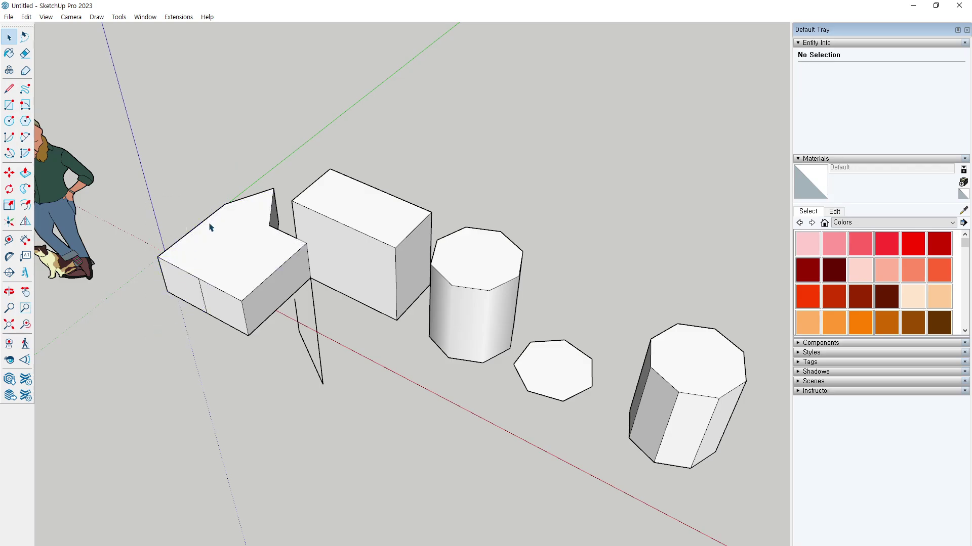
# Compare a window and a crossing selection reaching past the dividing edge on the notched block's side, and clear the selection.
pyautogui.moveTo(129, 196); pyautogui.dragTo(218, 340)
pyautogui.moveTo(203, 172); pyautogui.dragTo(156, 360)
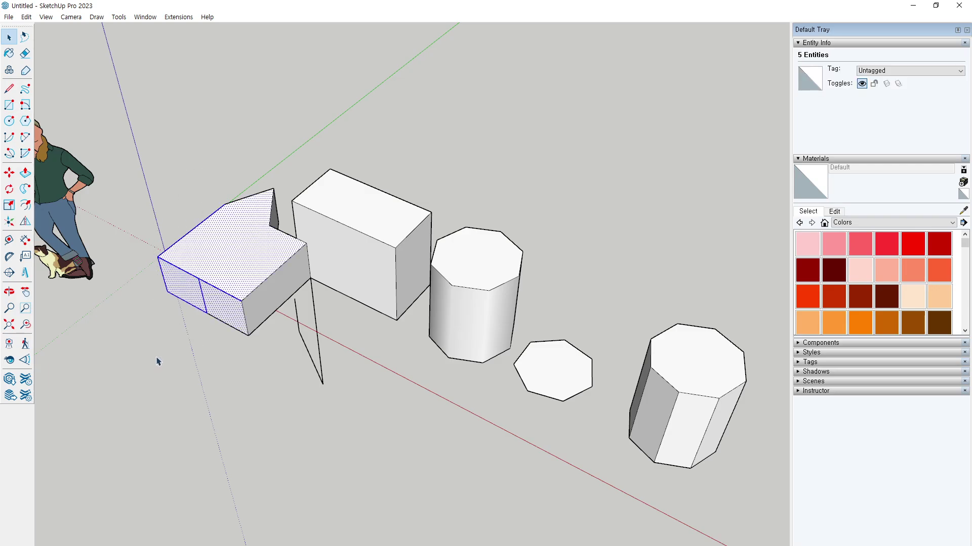
pyautogui.click(195, 200)
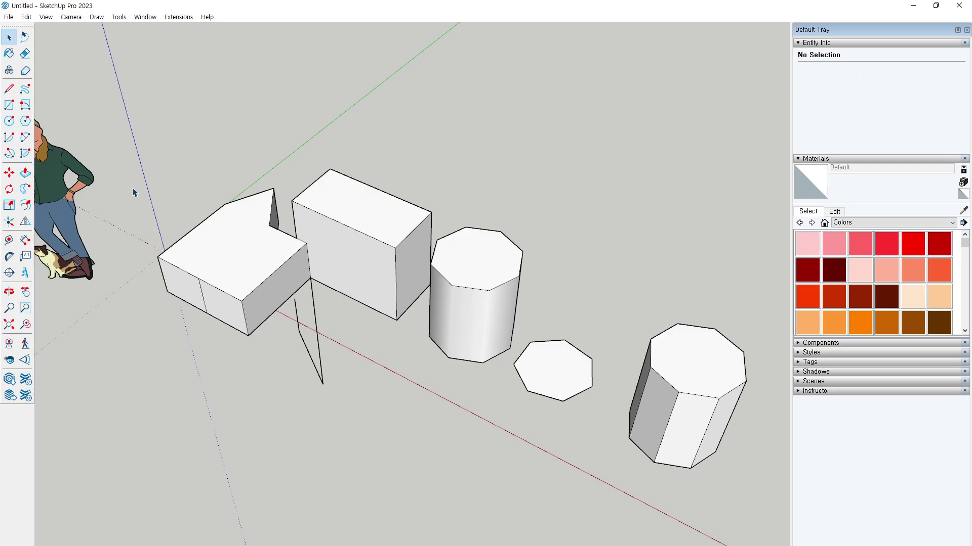
# Window-select the notched block's fully enclosed faces and edges using larger selection areas, and inspect the selection from the far side.
pyautogui.moveTo(123, 148); pyautogui.dragTo(261, 369)
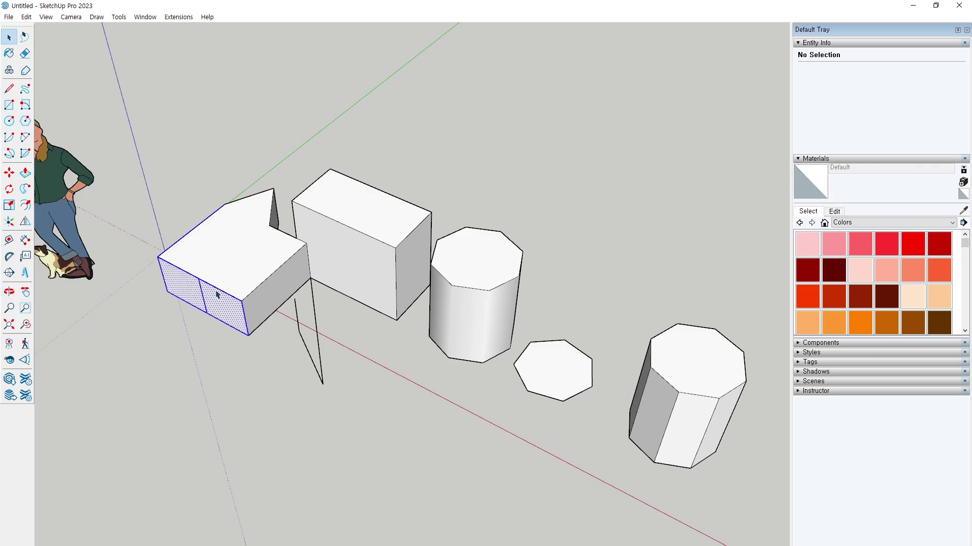
pyautogui.moveTo(209, 238); pyautogui.dragTo(225, 194, button='middle')
pyautogui.moveTo(224, 193); pyautogui.dragTo(340, 347)
pyautogui.moveTo(207, 131); pyautogui.dragTo(327, 340)
pyautogui.moveTo(254, 339); pyautogui.dragTo(489, 380, button='middle')
pyautogui.moveTo(329, 423); pyautogui.dragTo(401, 329, button='middle')
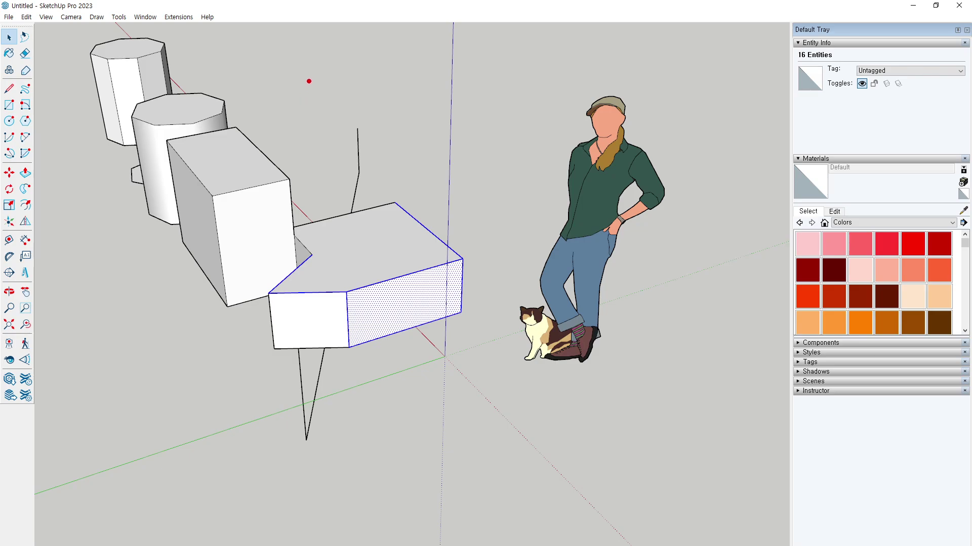
pyautogui.moveTo(295, 68)
pyautogui.mouseDown()
pyautogui.moveTo(305, 112)
pyautogui.moveTo(351, 101)
pyautogui.mouseUp()
pyautogui.moveTo(334, 87)
pyautogui.mouseDown()
pyautogui.moveTo(348, 118)
pyautogui.moveTo(379, 96)
pyautogui.moveTo(400, 120)
pyautogui.mouseUp()
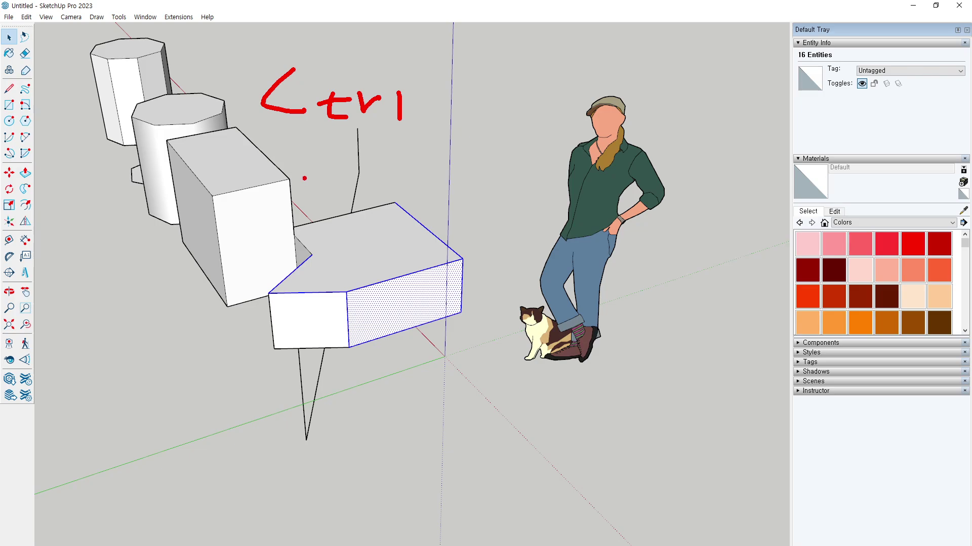
pyautogui.moveTo(302, 155)
pyautogui.mouseDown()
pyautogui.moveTo(263, 172)
pyautogui.moveTo(280, 215)
pyautogui.moveTo(337, 202)
pyautogui.mouseUp()
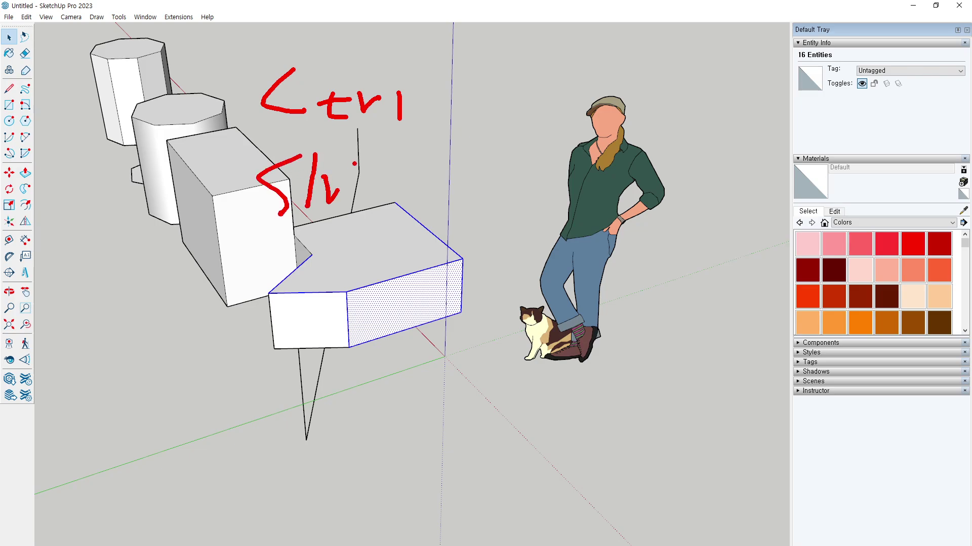
pyautogui.moveTo(355, 162); pyautogui.dragTo(356, 175)
pyautogui.moveTo(365, 190); pyautogui.dragTo(366, 205)
pyautogui.moveTo(370, 183)
pyautogui.mouseDown()
pyautogui.moveTo(398, 177)
pyautogui.moveTo(400, 218)
pyautogui.moveTo(433, 188)
pyautogui.mouseUp()
pyautogui.moveTo(429, 172); pyautogui.dragTo(429, 208)
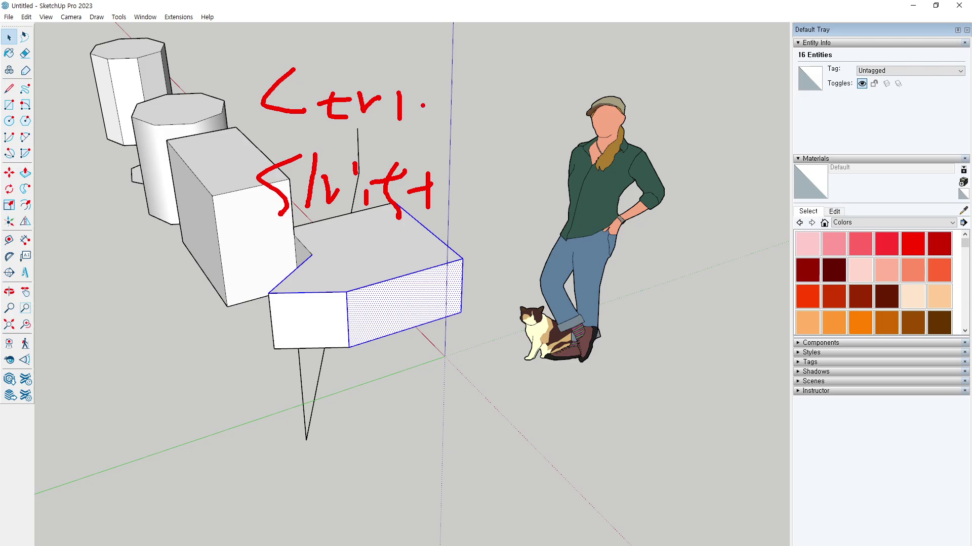
pyautogui.moveTo(421, 99)
pyautogui.mouseDown()
pyautogui.moveTo(460, 162)
pyautogui.moveTo(453, 152)
pyautogui.mouseUp()
pyautogui.moveTo(434, 86)
pyautogui.mouseDown()
pyautogui.moveTo(420, 104)
pyautogui.moveTo(450, 113)
pyautogui.mouseUp()
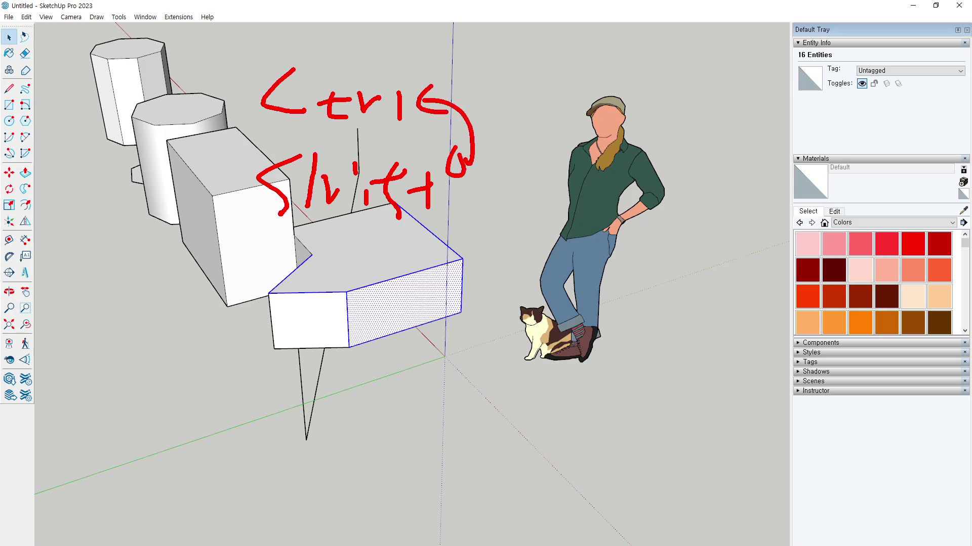
pyautogui.press('Escape')
# Crossing-select the notched block's outer corner, and add its small end face, the lower line segments and the box's end face with its edges.
pyautogui.moveTo(379, 258); pyautogui.dragTo(383, 259, button='middle')
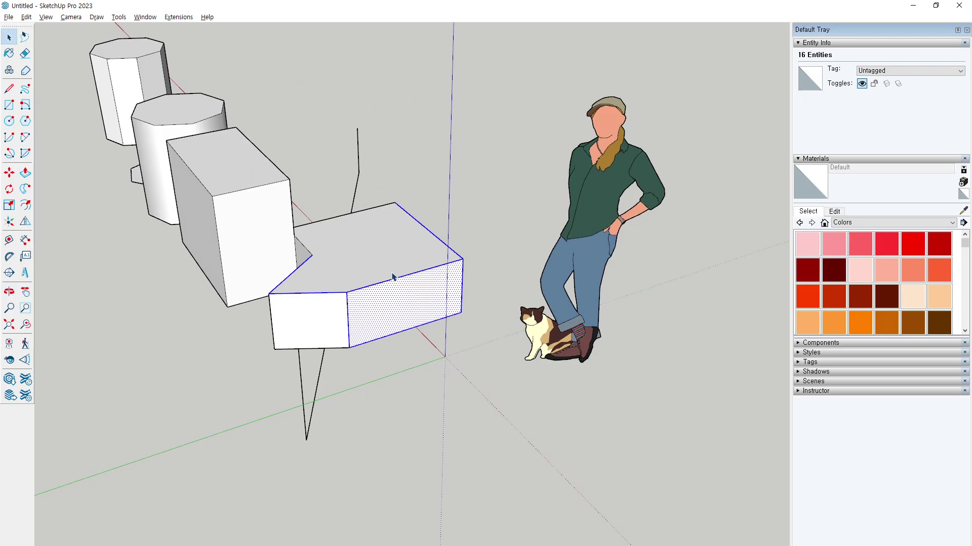
pyautogui.moveTo(491, 225); pyautogui.dragTo(460, 294)
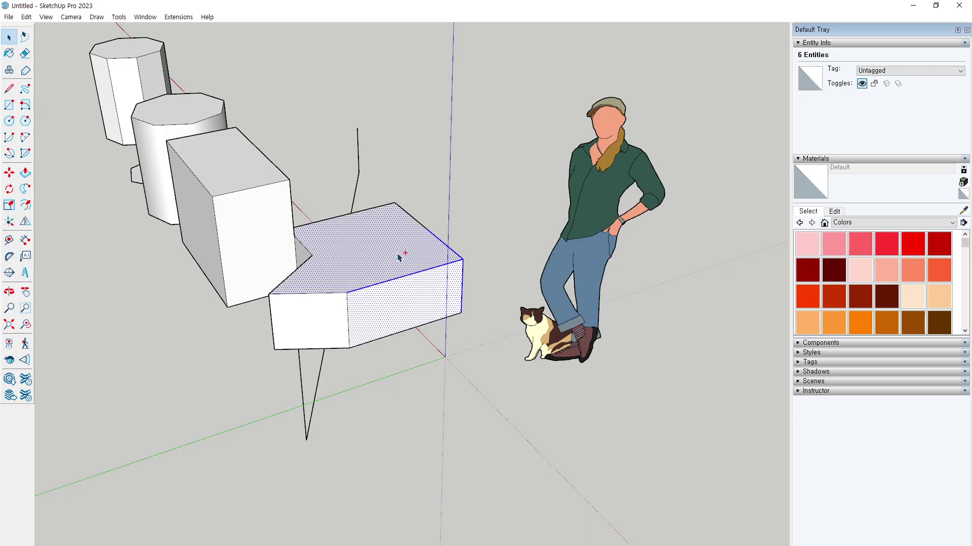
pyautogui.keyDown('ctrl'); pyautogui.moveTo(345, 387); pyautogui.dragTo(317, 330); pyautogui.keyUp('ctrl')
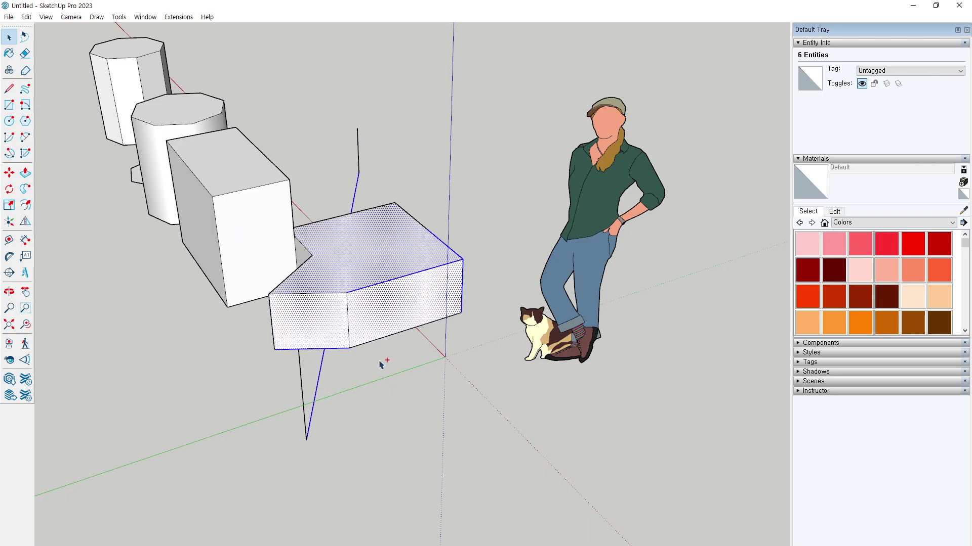
pyautogui.keyDown('ctrl'); pyautogui.moveTo(380, 362); pyautogui.dragTo(325, 323); pyautogui.keyUp('ctrl')
pyautogui.keyDown('ctrl'); pyautogui.moveTo(374, 391); pyautogui.dragTo(299, 365); pyautogui.keyUp('ctrl')
pyautogui.keyDown('ctrl'); pyautogui.click(262, 244); pyautogui.keyUp('ctrl')
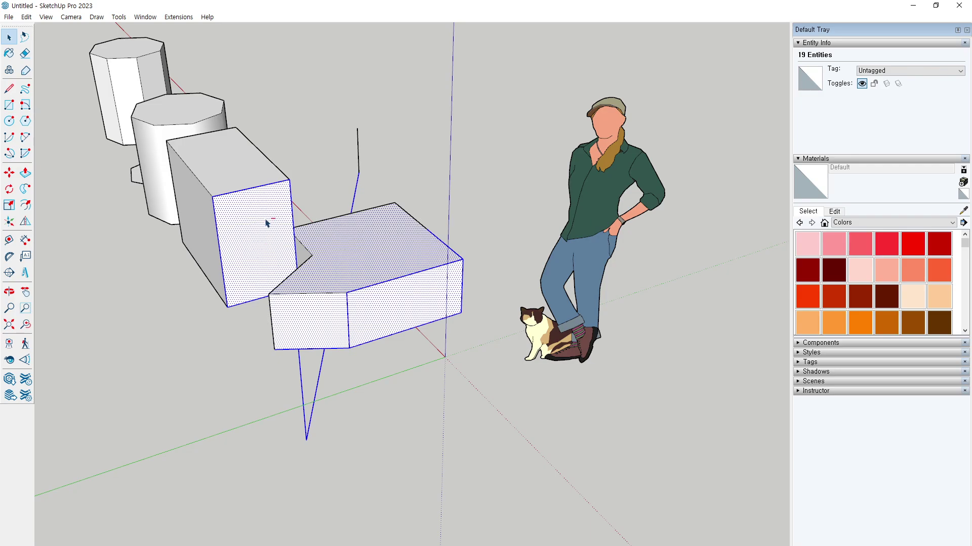
# Subtract the box's end face, the lower lines and the block's top face from the selection, and toggle the box's end face in and out.
pyautogui.keyDown('ctrl'); pyautogui.keyDown('shift'); pyautogui.click(265, 223); pyautogui.keyUp('shift'); pyautogui.keyUp('ctrl')
pyautogui.keyDown('ctrl'); pyautogui.keyDown('shift'); pyautogui.moveTo(311, 433); pyautogui.dragTo(249, 288); pyautogui.keyUp('shift'); pyautogui.keyUp('ctrl')
pyautogui.keyDown('ctrl'); pyautogui.keyDown('shift'); pyautogui.moveTo(460, 168); pyautogui.dragTo(358, 255); pyautogui.keyUp('shift'); pyautogui.keyUp('ctrl')
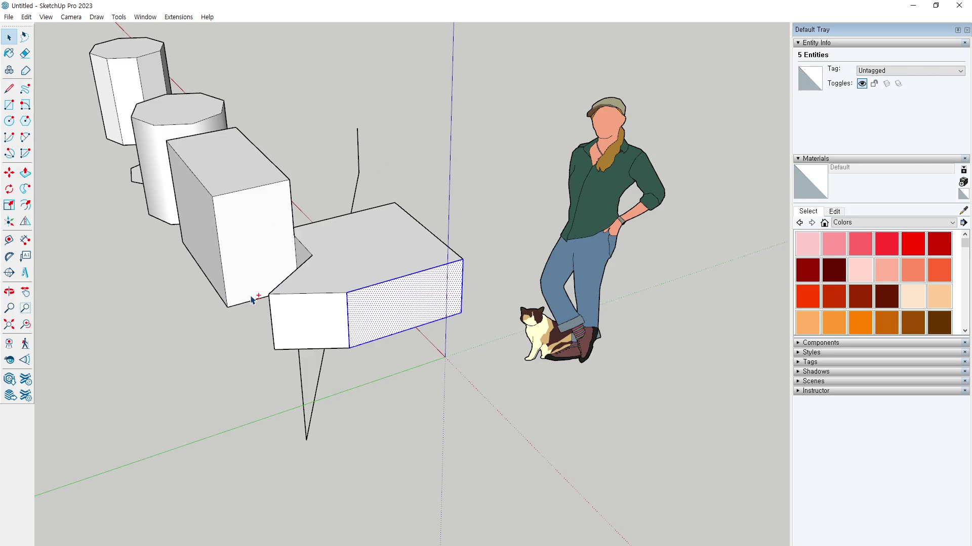
pyautogui.keyDown('ctrl'); pyautogui.click(259, 239); pyautogui.keyUp('ctrl')
pyautogui.keyDown('shift'); pyautogui.click(254, 239); pyautogui.keyUp('shift')
pyautogui.moveTo(306, 71)
pyautogui.mouseDown()
pyautogui.moveTo(293, 120)
pyautogui.moveTo(327, 99)
pyautogui.mouseUp()
pyautogui.moveTo(307, 95)
pyautogui.mouseDown()
pyautogui.moveTo(314, 121)
pyautogui.moveTo(326, 117)
pyautogui.mouseUp()
pyautogui.moveTo(335, 93)
pyautogui.mouseDown()
pyautogui.moveTo(368, 105)
pyautogui.moveTo(377, 128)
pyautogui.mouseUp()
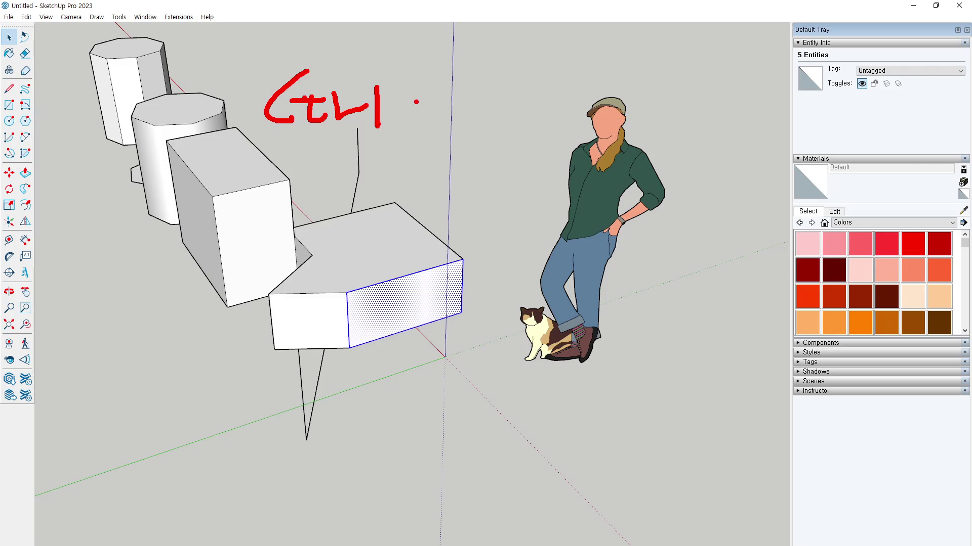
pyautogui.moveTo(431, 99); pyautogui.dragTo(489, 98)
pyautogui.moveTo(474, 73)
pyautogui.mouseDown()
pyautogui.moveTo(464, 133)
pyautogui.moveTo(495, 142)
pyautogui.moveTo(404, 117)
pyautogui.moveTo(500, 138)
pyautogui.mouseUp()
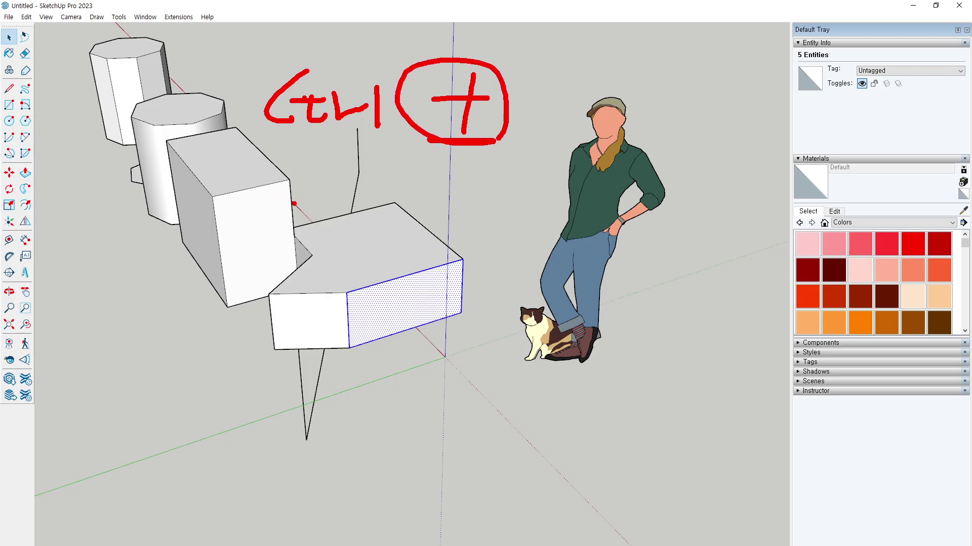
pyautogui.moveTo(292, 199)
pyautogui.mouseDown()
pyautogui.moveTo(292, 234)
pyautogui.moveTo(331, 220)
pyautogui.mouseUp()
pyautogui.moveTo(313, 211); pyautogui.dragTo(331, 233)
pyautogui.moveTo(343, 212)
pyautogui.mouseDown()
pyautogui.moveTo(352, 236)
pyautogui.moveTo(366, 231)
pyautogui.mouseUp()
pyautogui.moveTo(388, 199); pyautogui.dragTo(382, 253)
pyautogui.moveTo(419, 230); pyautogui.dragTo(450, 228)
pyautogui.moveTo(437, 202); pyautogui.dragTo(434, 248)
pyautogui.moveTo(519, 197)
pyautogui.mouseDown()
pyautogui.moveTo(476, 263)
pyautogui.moveTo(512, 248)
pyautogui.moveTo(529, 262)
pyautogui.mouseUp()
pyautogui.moveTo(548, 225); pyautogui.dragTo(552, 260)
pyautogui.moveTo(558, 228)
pyautogui.mouseDown()
pyautogui.moveTo(601, 226)
pyautogui.moveTo(590, 262)
pyautogui.mouseUp()
pyautogui.moveTo(597, 243); pyautogui.dragTo(641, 241)
pyautogui.moveTo(627, 233); pyautogui.dragTo(629, 274)
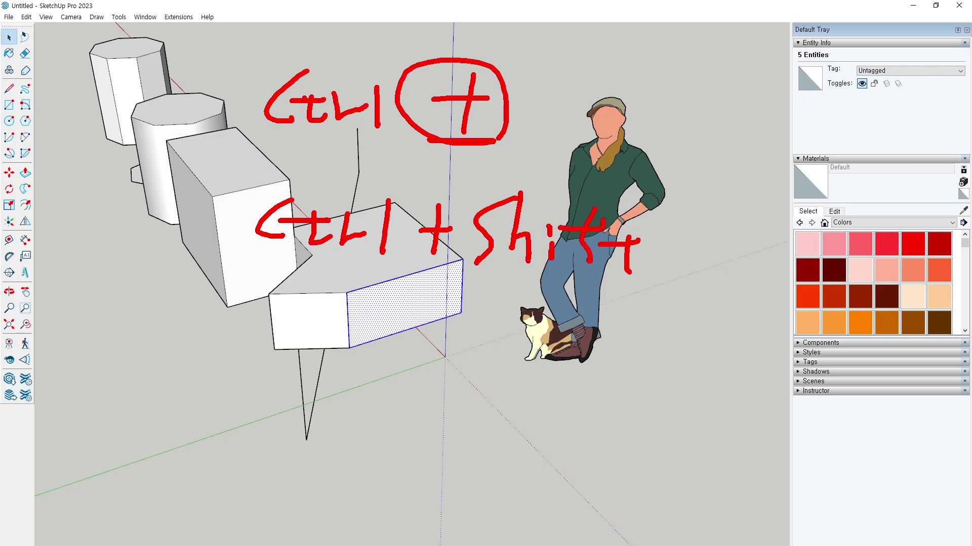
pyautogui.moveTo(248, 268)
pyautogui.mouseDown()
pyautogui.moveTo(651, 267)
pyautogui.moveTo(756, 246)
pyautogui.moveTo(759, 219)
pyautogui.moveTo(774, 273)
pyautogui.mouseUp()
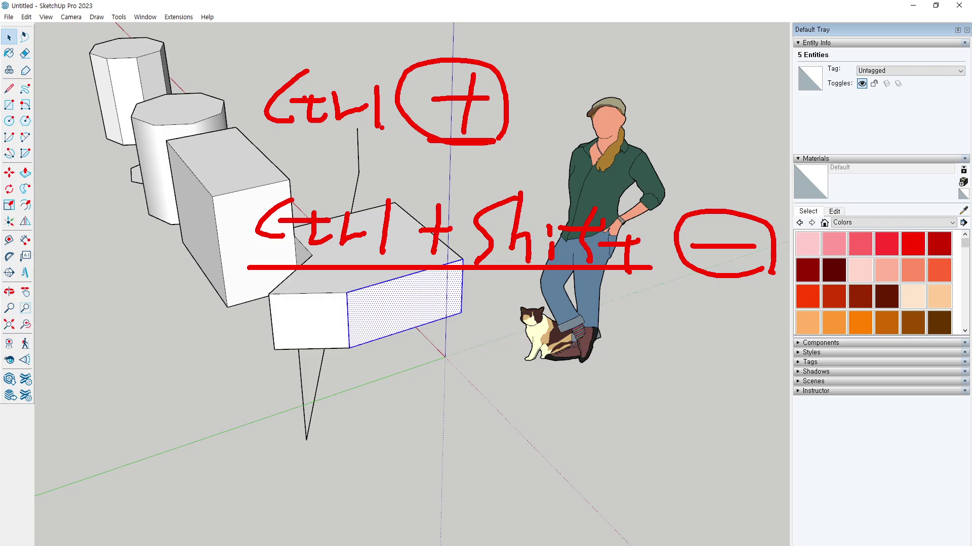
pyautogui.moveTo(251, 45)
pyautogui.mouseDown()
pyautogui.moveTo(209, 103)
pyautogui.moveTo(219, 275)
pyautogui.mouseUp()
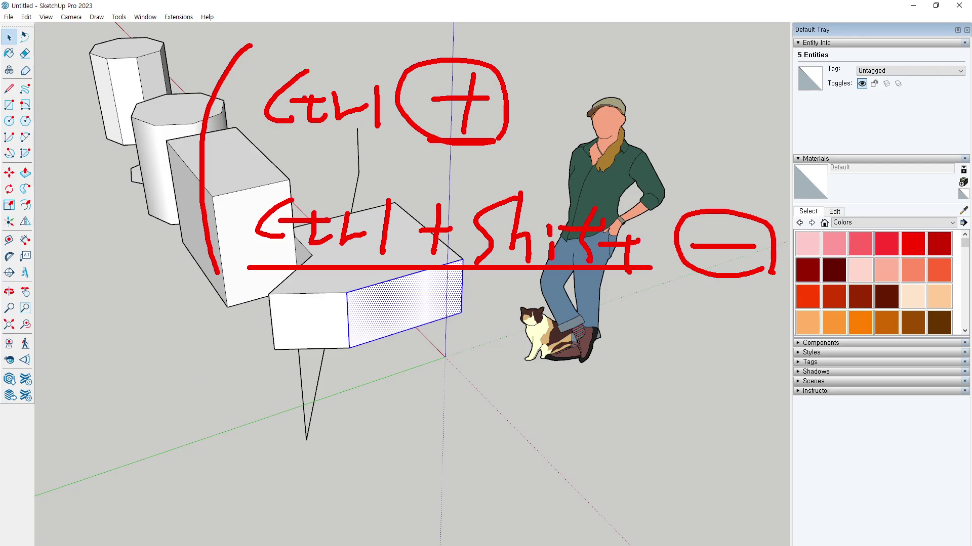
pyautogui.moveTo(276, 400); pyautogui.dragTo(253, 466)
pyautogui.moveTo(290, 387)
pyautogui.mouseDown()
pyautogui.moveTo(277, 458)
pyautogui.moveTo(304, 476)
pyautogui.mouseUp()
pyautogui.moveTo(324, 416); pyautogui.dragTo(323, 434)
pyautogui.moveTo(322, 451); pyautogui.dragTo(321, 466)
pyautogui.moveTo(328, 436); pyautogui.dragTo(365, 429)
pyautogui.moveTo(349, 416); pyautogui.dragTo(351, 477)
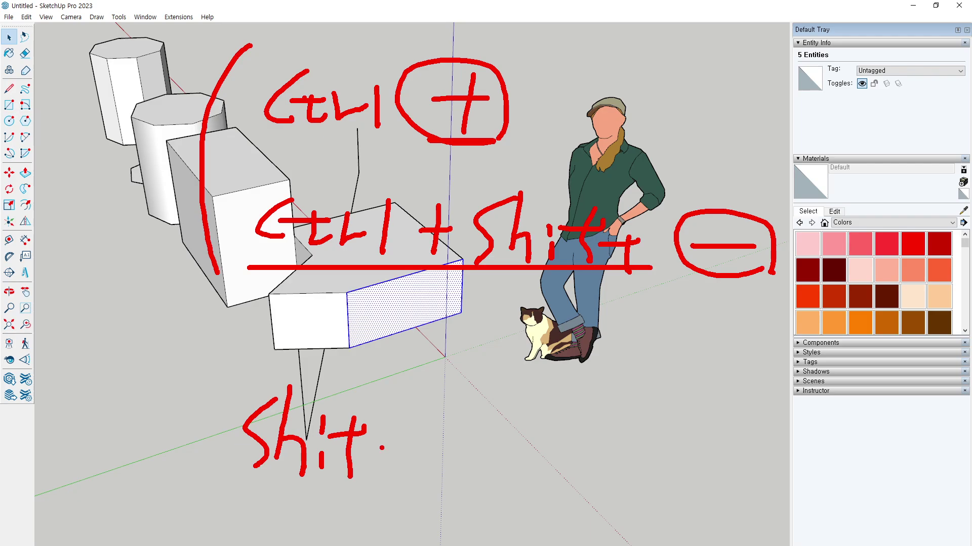
pyautogui.moveTo(380, 447); pyautogui.dragTo(413, 445)
pyautogui.moveTo(404, 427); pyautogui.dragTo(404, 476)
pyautogui.moveTo(245, 488); pyautogui.dragTo(402, 496)
pyautogui.moveTo(475, 434); pyautogui.dragTo(529, 431)
pyautogui.moveTo(501, 411)
pyautogui.mouseDown()
pyautogui.moveTo(505, 458)
pyautogui.moveTo(537, 465)
pyautogui.mouseUp()
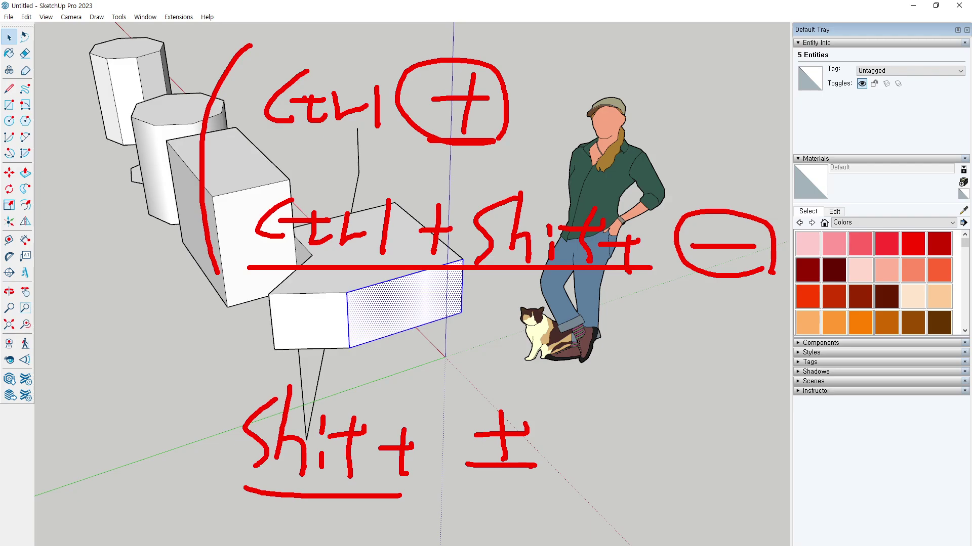
pyautogui.moveTo(136, 106); pyautogui.dragTo(188, 115)
pyautogui.moveTo(174, 103); pyautogui.dragTo(162, 134)
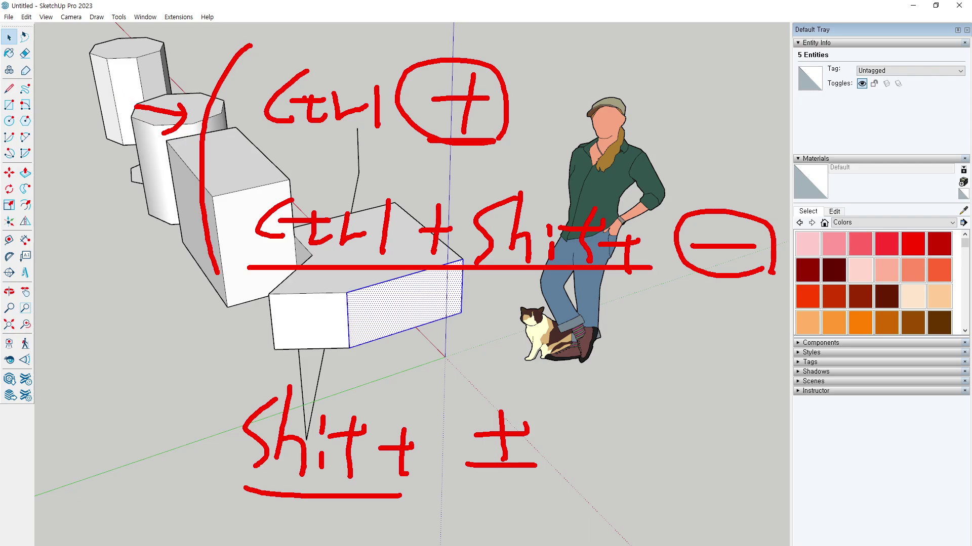
pyautogui.moveTo(197, 33)
pyautogui.mouseDown()
pyautogui.moveTo(181, 46)
pyautogui.moveTo(183, 67)
pyautogui.mouseUp()
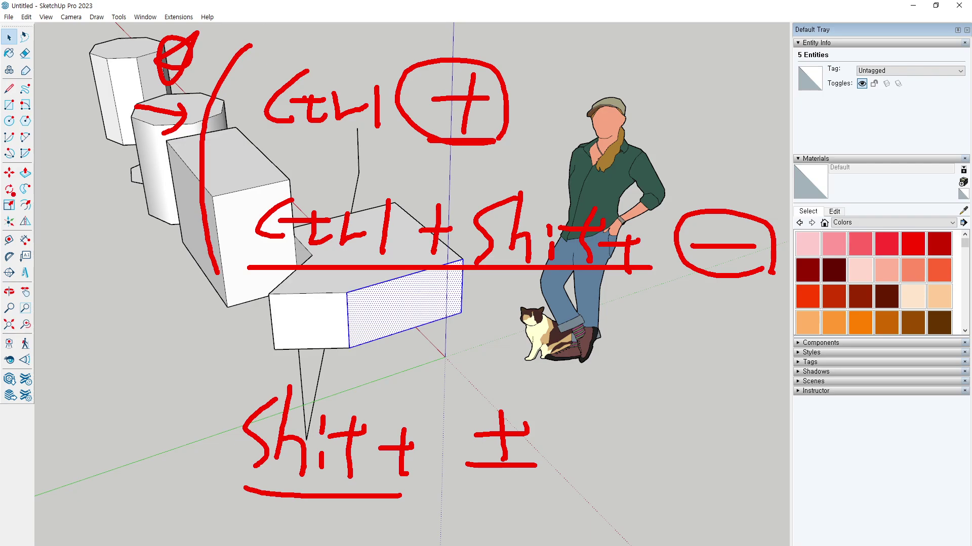
pyautogui.moveTo(139, 216)
pyautogui.mouseDown()
pyautogui.moveTo(173, 210)
pyautogui.moveTo(159, 236)
pyautogui.mouseUp()
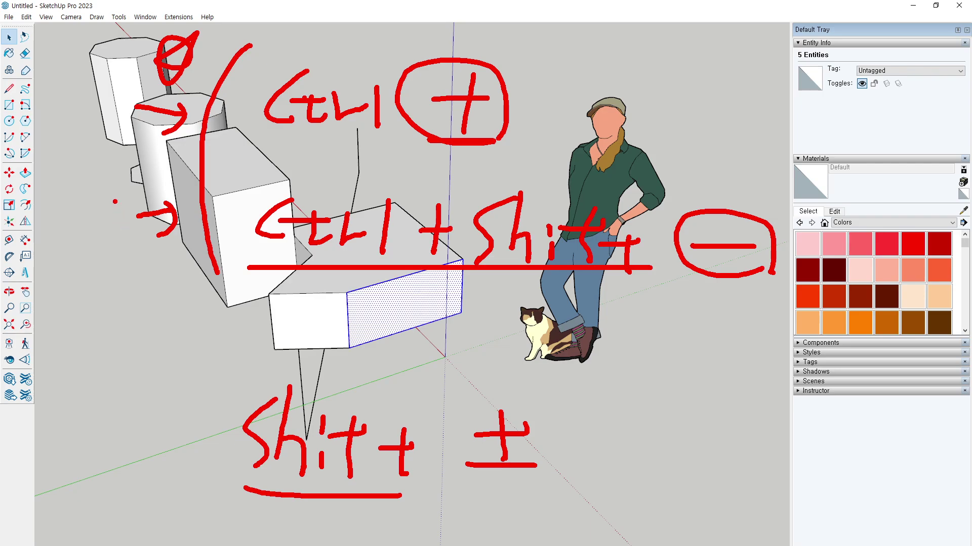
pyautogui.moveTo(126, 135)
pyautogui.mouseDown()
pyautogui.moveTo(96, 163)
pyautogui.moveTo(126, 198)
pyautogui.mouseUp()
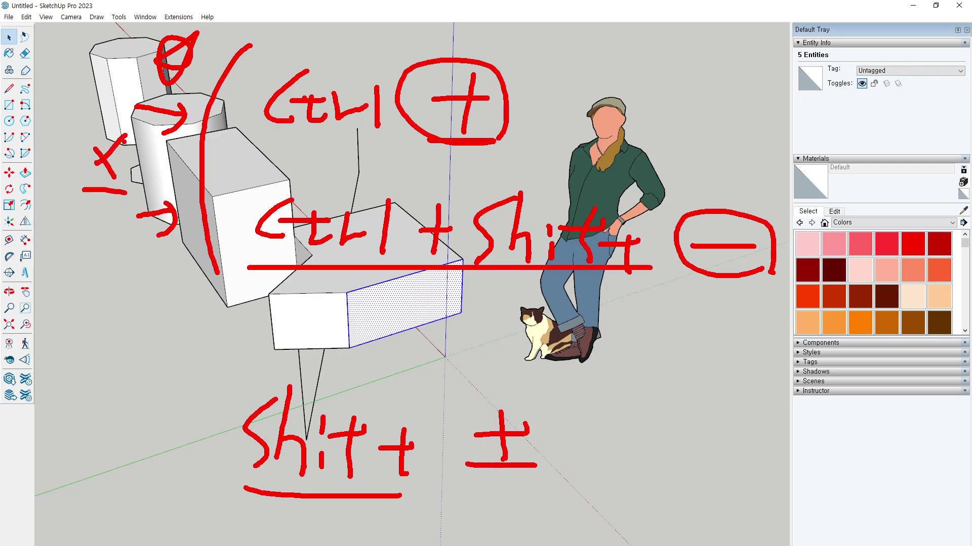
pyautogui.moveTo(135, 124); pyautogui.dragTo(124, 209)
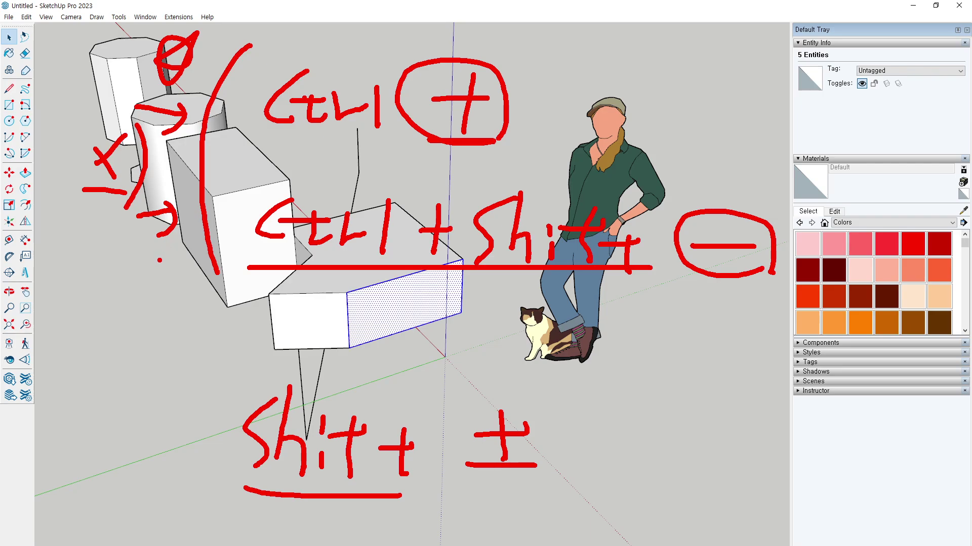
pyautogui.press('Escape')
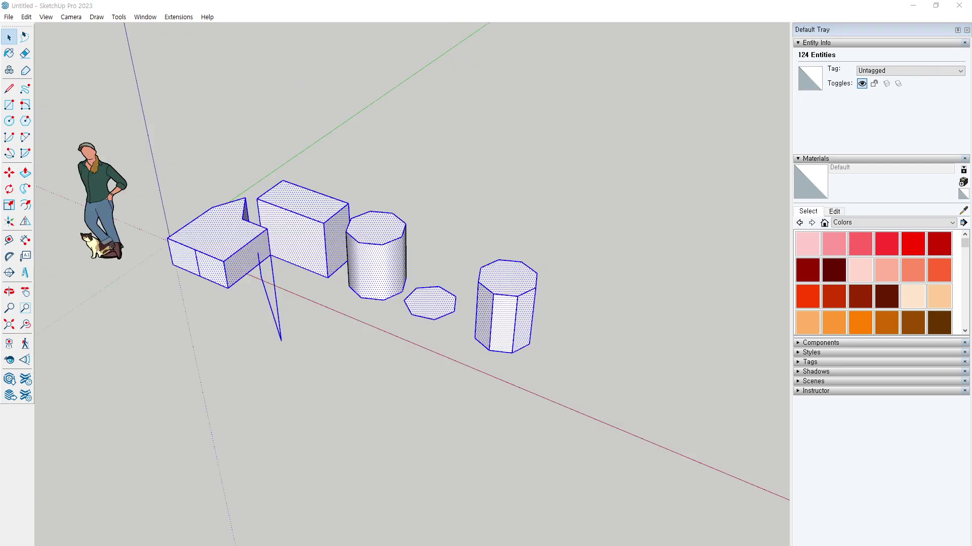
# Window-select all the modelled shapes together, delete them, and undo the deletion.
pyautogui.moveTo(117, 91); pyautogui.dragTo(585, 410)
pyautogui.moveTo(131, 109); pyautogui.dragTo(566, 405)
pyautogui.click(527, 415)
pyautogui.moveTo(150, 105); pyautogui.dragTo(638, 403)
pyautogui.press('Delete')
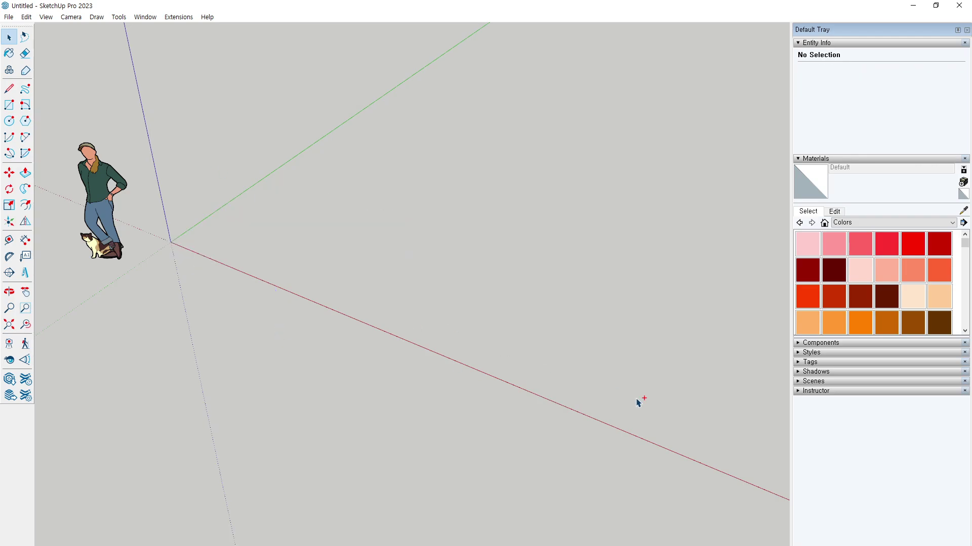
pyautogui.hotkey('ctrl', 'z')
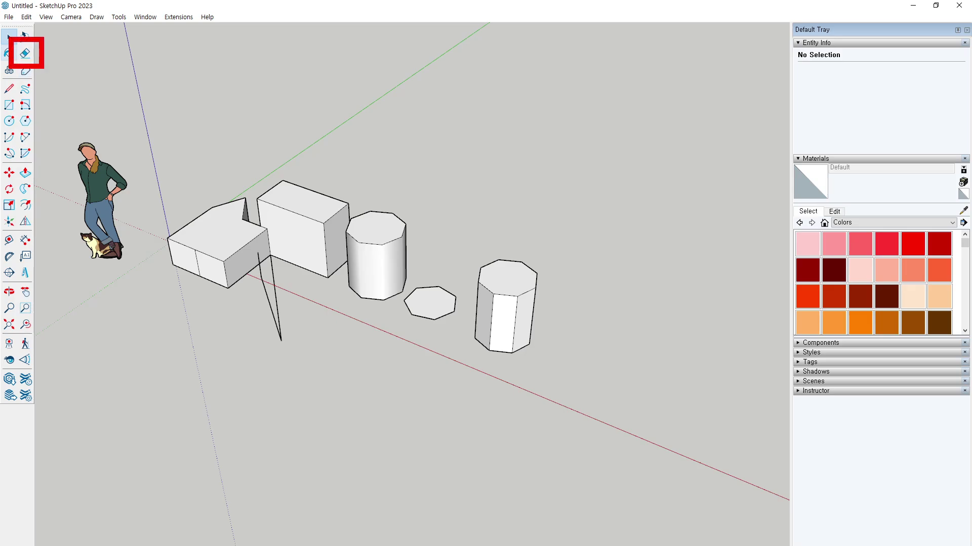
pyautogui.moveTo(509, 31)
pyautogui.mouseDown()
pyautogui.moveTo(428, 121)
pyautogui.moveTo(573, 48)
pyautogui.moveTo(492, 25)
pyautogui.moveTo(489, 93)
pyautogui.moveTo(468, 72)
pyautogui.moveTo(531, 90)
pyautogui.moveTo(520, 74)
pyautogui.moveTo(524, 91)
pyautogui.mouseUp()
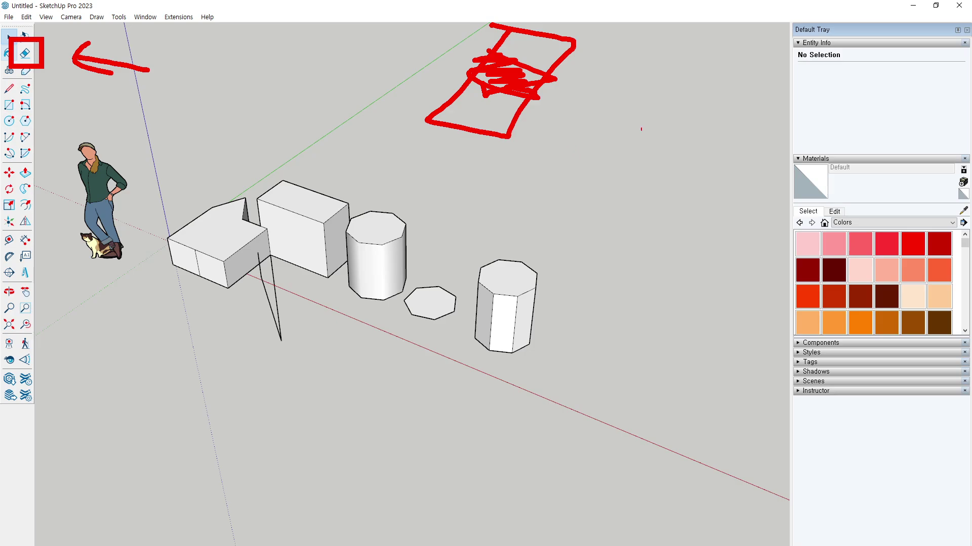
pyautogui.moveTo(652, 144); pyautogui.dragTo(568, 100)
pyautogui.moveTo(601, 80); pyautogui.dragTo(583, 113)
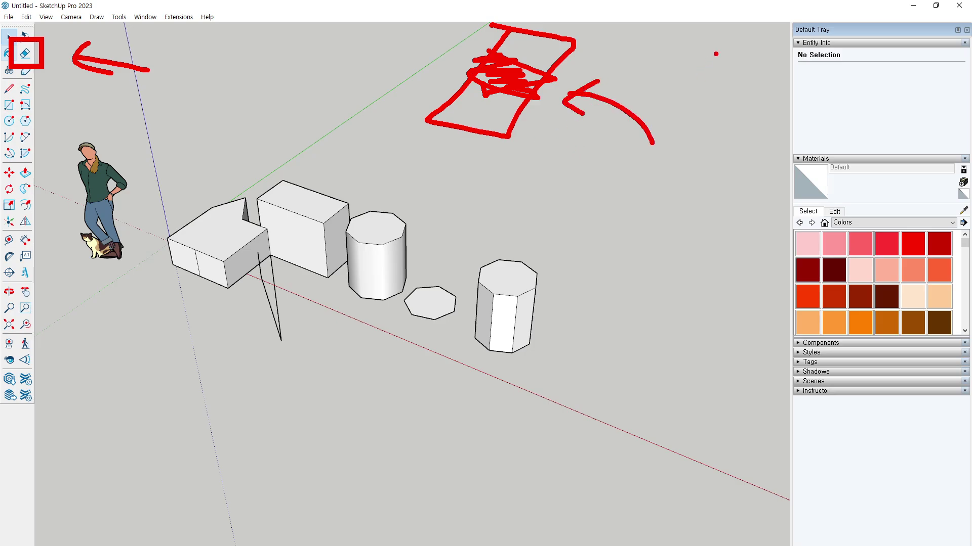
pyautogui.press('Escape')
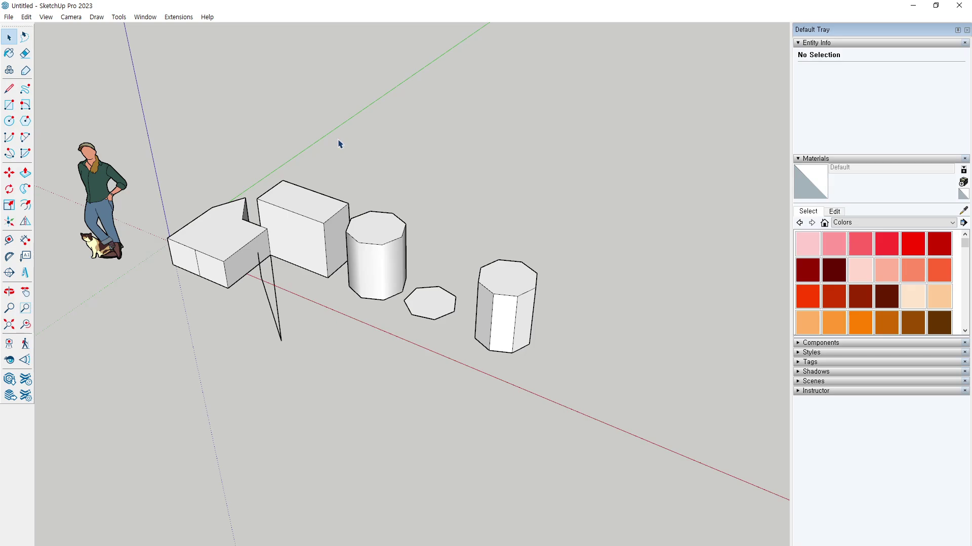
# Soften the edge between the notched block's top face and end face with the Eraser, and undo the softening.
pyautogui.press('e')
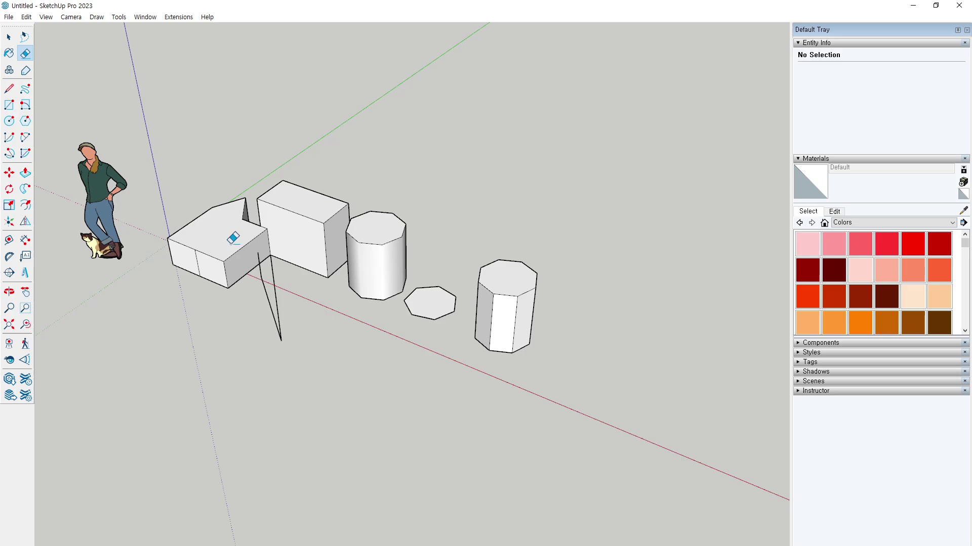
pyautogui.scroll(3, 253, 275)
pyautogui.scroll(2, 253, 275)
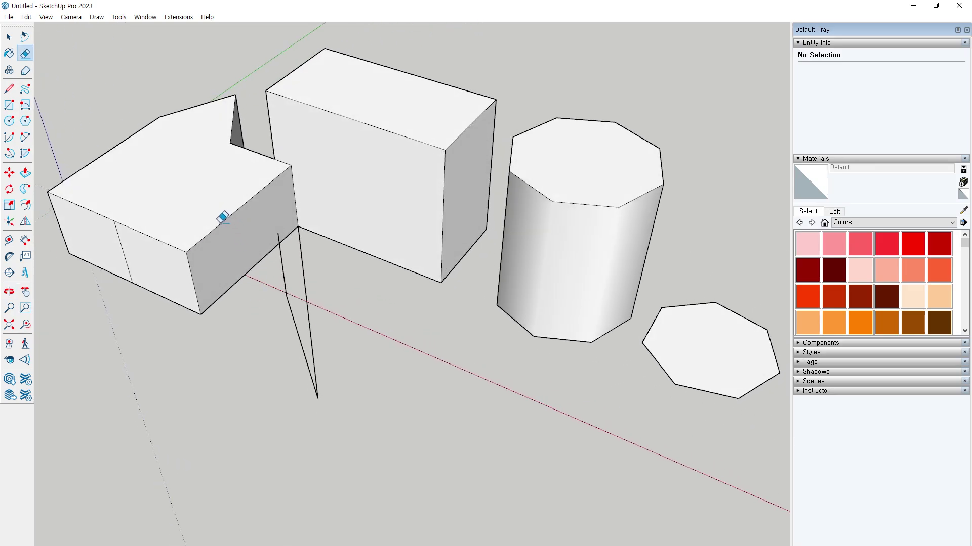
pyautogui.hotkey('ctrl', '2')
pyautogui.moveTo(223, 97)
pyautogui.mouseDown()
pyautogui.moveTo(175, 162)
pyautogui.moveTo(235, 186)
pyautogui.moveTo(223, 100)
pyautogui.mouseUp()
pyautogui.moveTo(237, 175)
pyautogui.mouseDown()
pyautogui.moveTo(222, 194)
pyautogui.moveTo(242, 176)
pyautogui.moveTo(237, 197)
pyautogui.mouseUp()
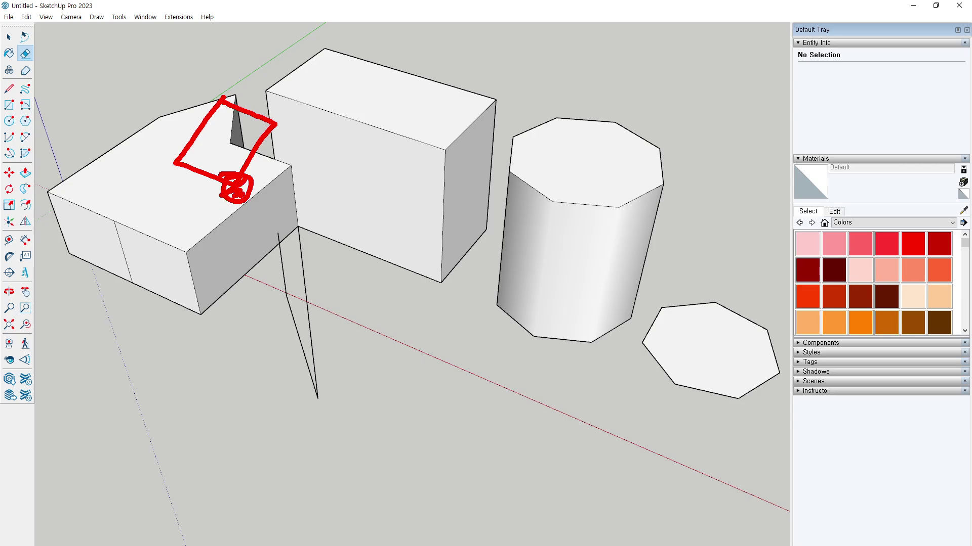
pyautogui.press('Escape')
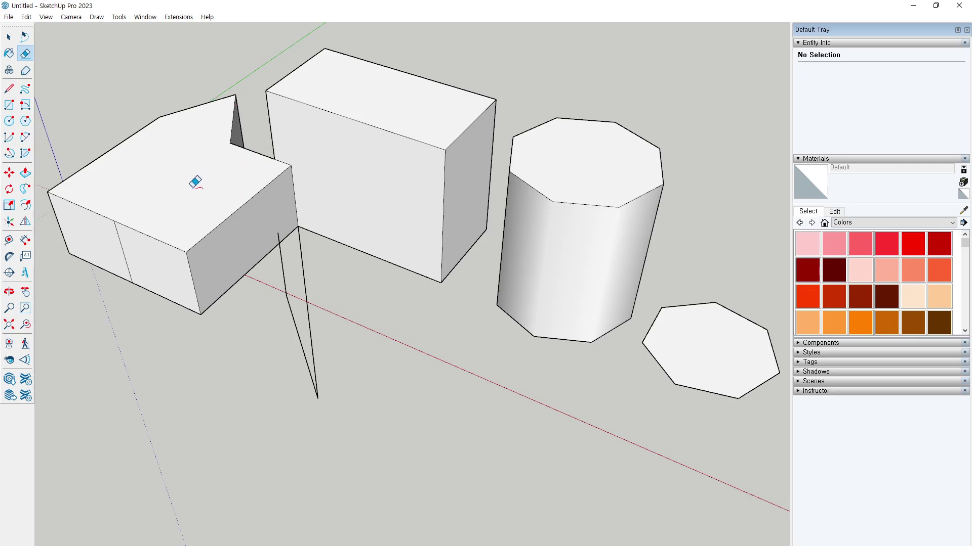
pyautogui.click(217, 226)
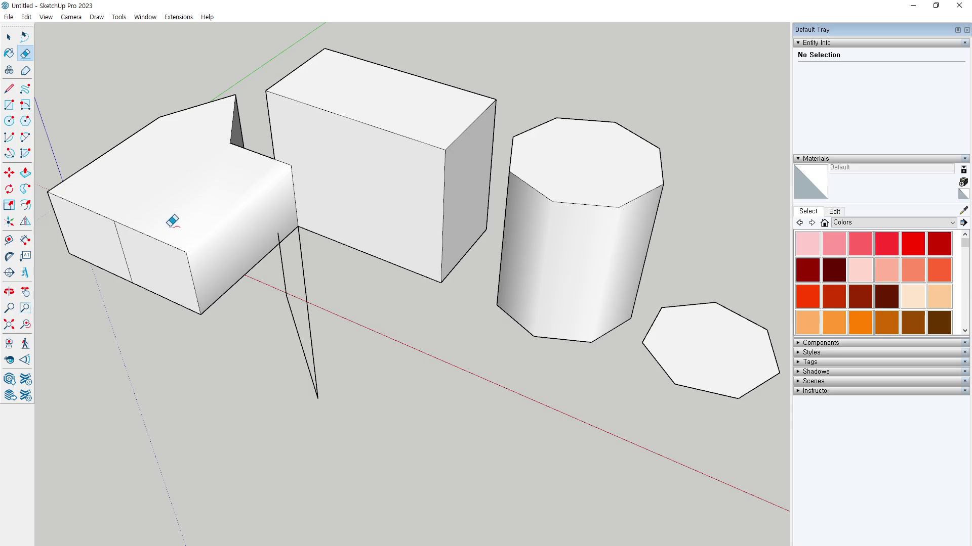
pyautogui.hotkey('ctrl', 'z')
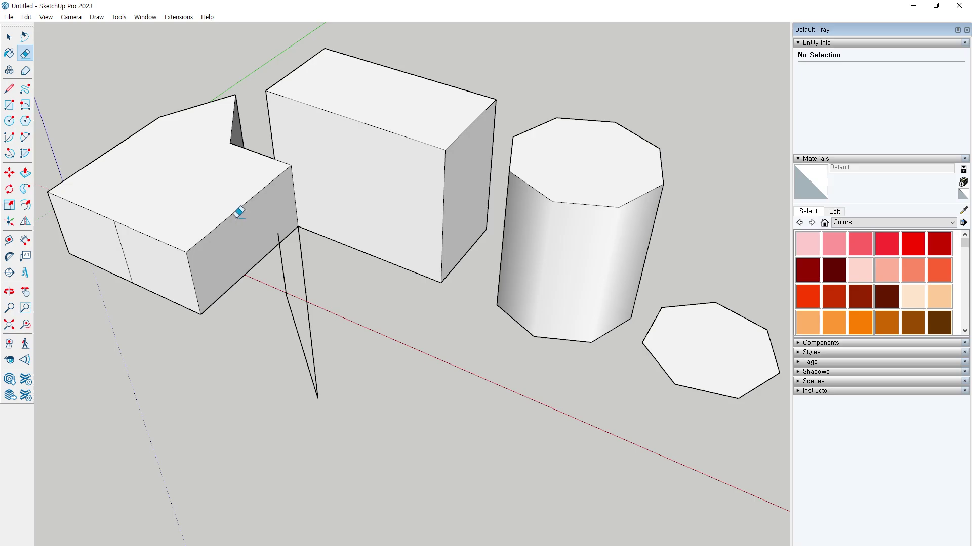
# Erase the edge between the notched block's top face and end face with the Eraser, and undo the erasure.
pyautogui.moveTo(236, 218); pyautogui.dragTo(233, 204)
pyautogui.hotkey('ctrl', 'z')
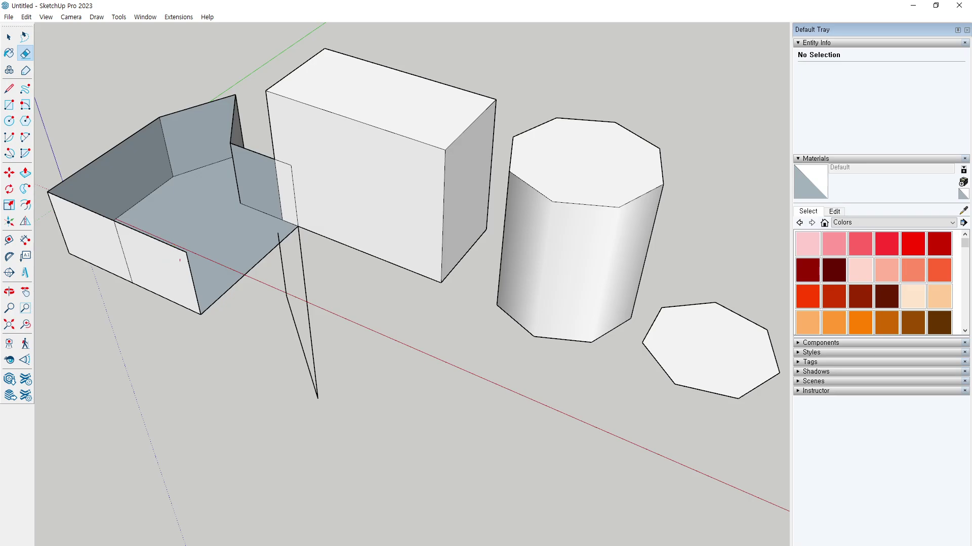
pyautogui.moveTo(192, 250); pyautogui.dragTo(291, 183)
pyautogui.moveTo(165, 190)
pyautogui.mouseDown()
pyautogui.moveTo(201, 172)
pyautogui.moveTo(197, 193)
pyautogui.mouseUp()
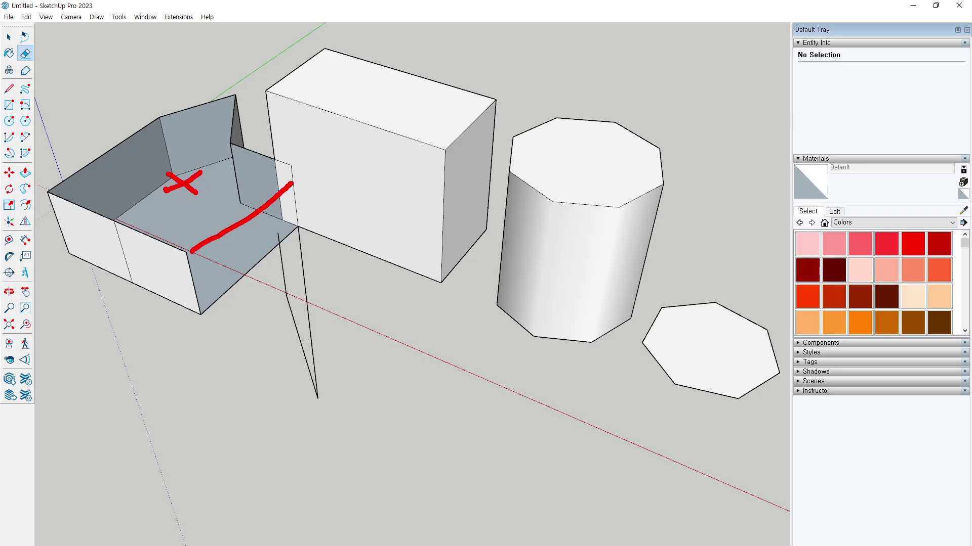
pyautogui.moveTo(252, 231); pyautogui.dragTo(245, 250)
pyautogui.moveTo(238, 236); pyautogui.dragTo(248, 247)
pyautogui.press('Escape')
pyautogui.hotkey('ctrl', 'z')
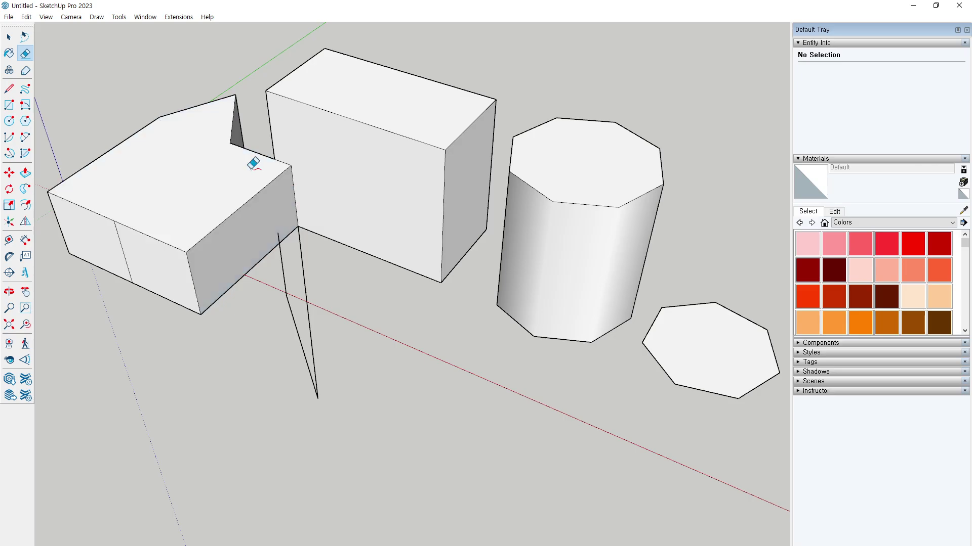
# Select the edge between the notched block's top face and end face, delete it, and undo the deletion.
pyautogui.press('space')
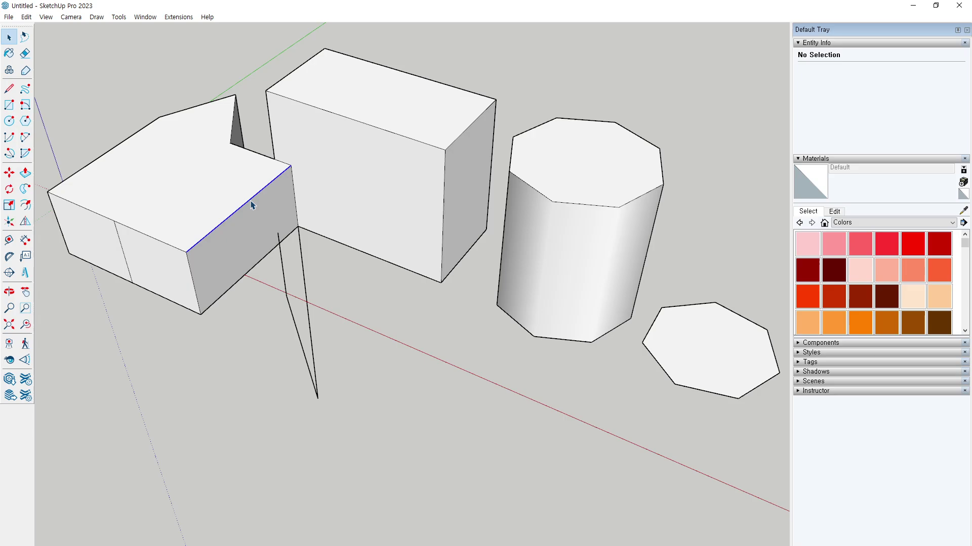
pyautogui.click(251, 205)
pyautogui.press('Delete')
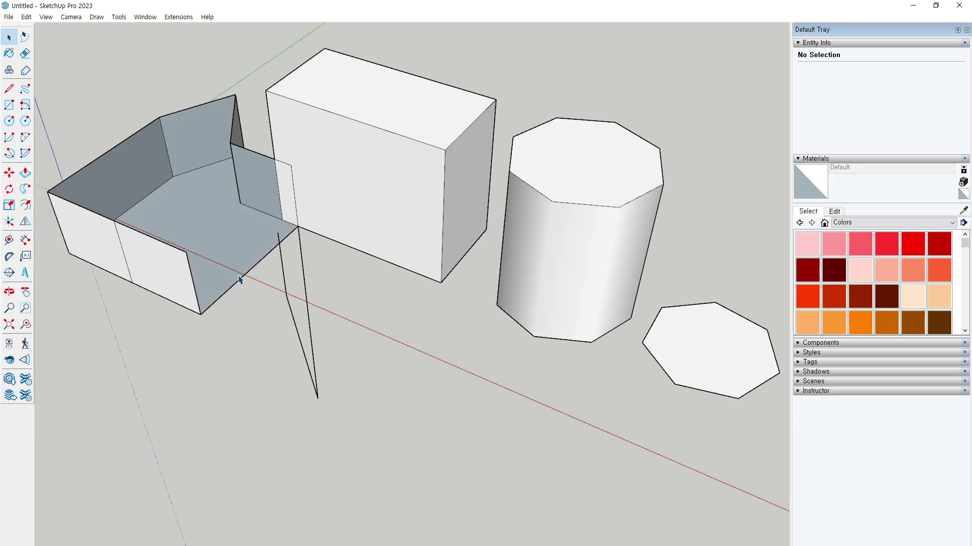
pyautogui.hotkey('ctrl', 'z')
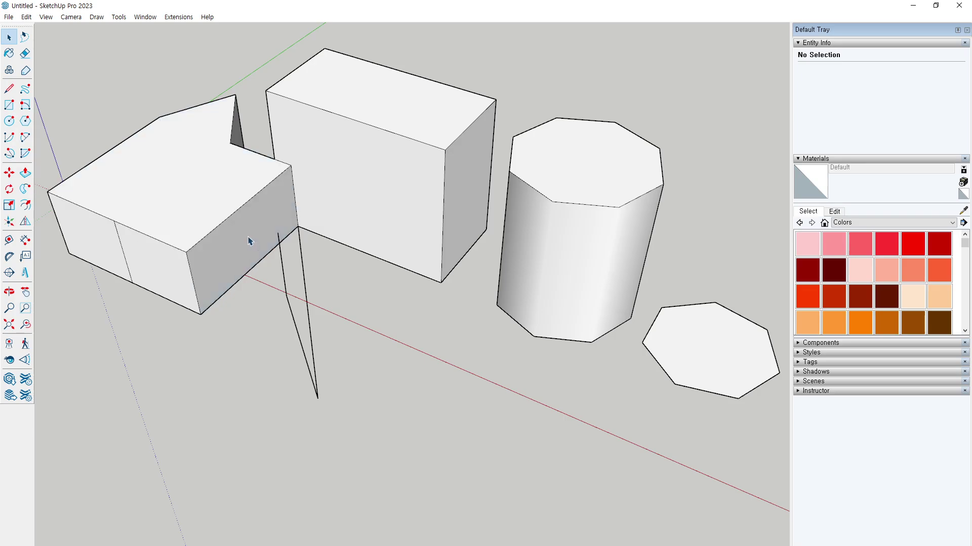
# Erase the notched block's edge between its top and end face again, and sweep the Eraser across the block's remaining edges.
pyautogui.press('e')
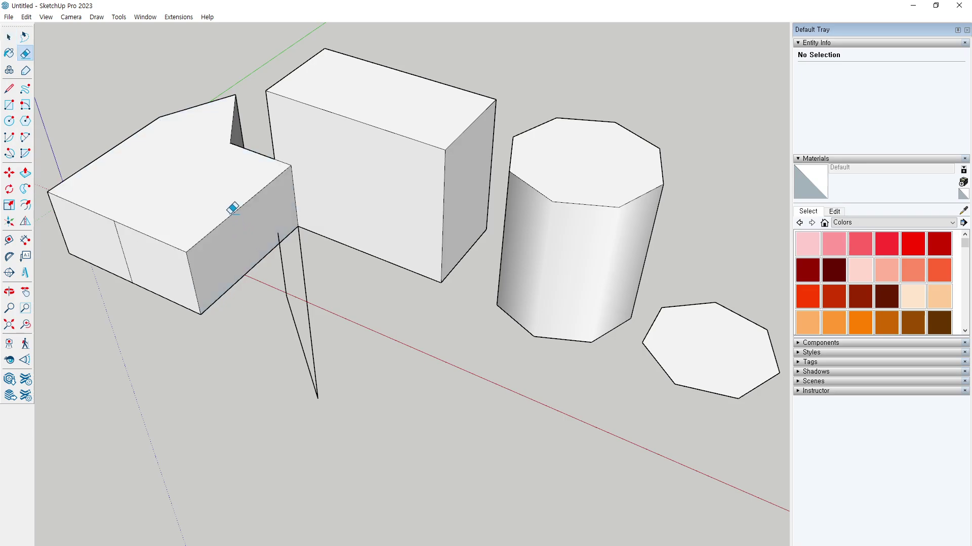
pyautogui.moveTo(197, 245); pyautogui.dragTo(263, 186)
pyautogui.moveTo(187, 169)
pyautogui.mouseDown()
pyautogui.moveTo(171, 188)
pyautogui.moveTo(186, 189)
pyautogui.mouseUp()
pyautogui.moveTo(232, 233)
pyautogui.mouseDown()
pyautogui.moveTo(224, 248)
pyautogui.moveTo(233, 249)
pyautogui.moveTo(211, 193)
pyautogui.moveTo(191, 188)
pyautogui.moveTo(236, 243)
pyautogui.mouseUp()
pyautogui.press('Escape')
pyautogui.moveTo(239, 241); pyautogui.dragTo(217, 200)
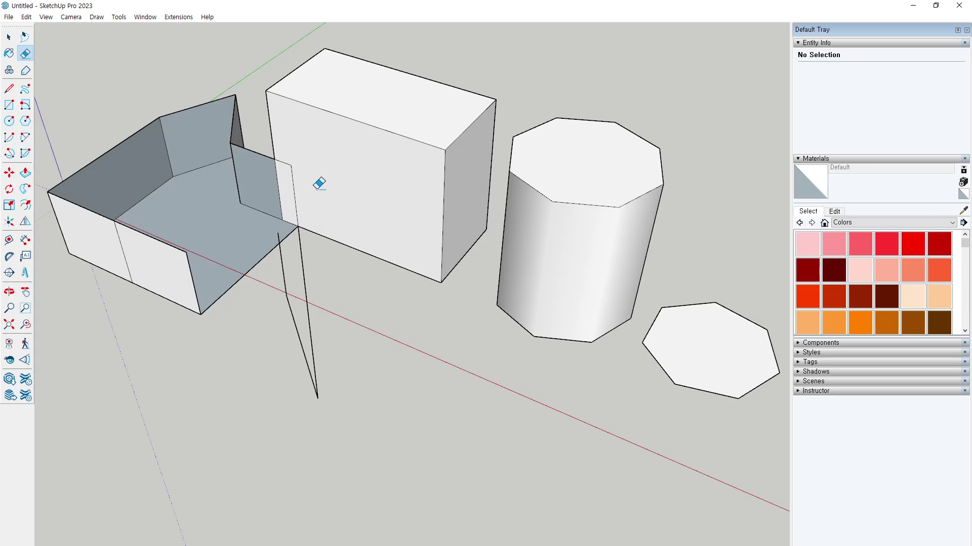
pyautogui.scroll(-2, 325, 167)
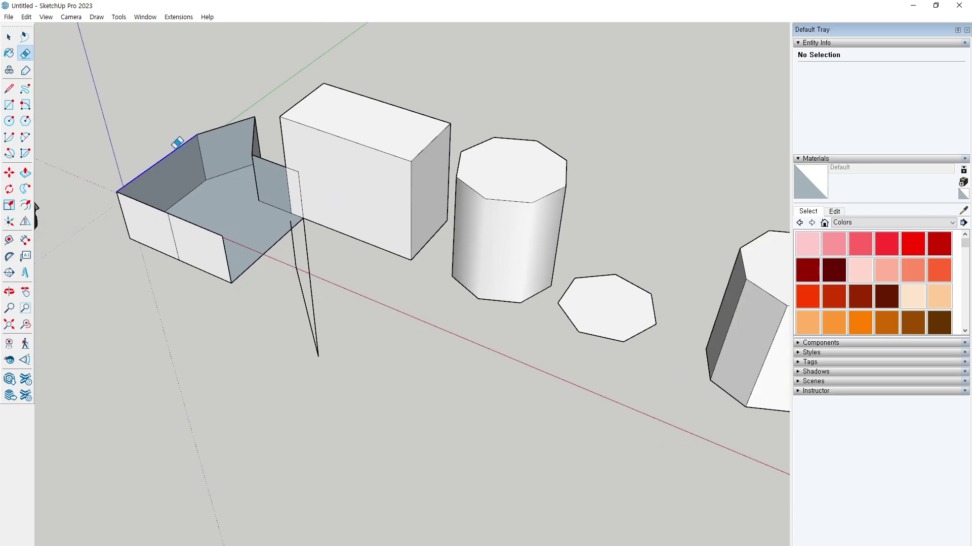
pyautogui.moveTo(177, 144)
pyautogui.mouseDown()
pyautogui.moveTo(228, 120)
pyautogui.moveTo(256, 133)
pyautogui.moveTo(238, 183)
pyautogui.moveTo(135, 206)
pyautogui.moveTo(201, 223)
pyautogui.moveTo(248, 258)
pyautogui.moveTo(276, 262)
pyautogui.moveTo(275, 182)
pyautogui.moveTo(282, 217)
pyautogui.moveTo(317, 191)
pyautogui.mouseUp()
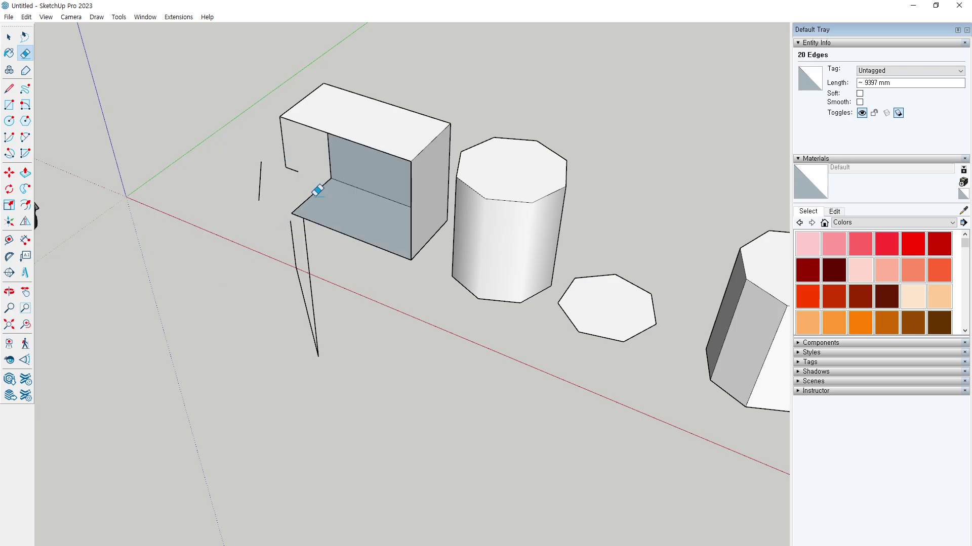
# Erase the rectangular box's remaining edges and all leftover line segments around it with the Eraser.
pyautogui.moveTo(301, 132)
pyautogui.mouseDown()
pyautogui.moveTo(320, 106)
pyautogui.moveTo(350, 116)
pyautogui.moveTo(354, 132)
pyautogui.moveTo(436, 157)
pyautogui.mouseUp()
pyautogui.moveTo(474, 127)
pyautogui.mouseDown()
pyautogui.moveTo(432, 148)
pyautogui.moveTo(397, 188)
pyautogui.mouseUp()
pyautogui.moveTo(381, 180); pyautogui.dragTo(366, 203)
pyautogui.moveTo(307, 189); pyautogui.dragTo(326, 207)
pyautogui.moveTo(351, 216); pyautogui.dragTo(350, 245)
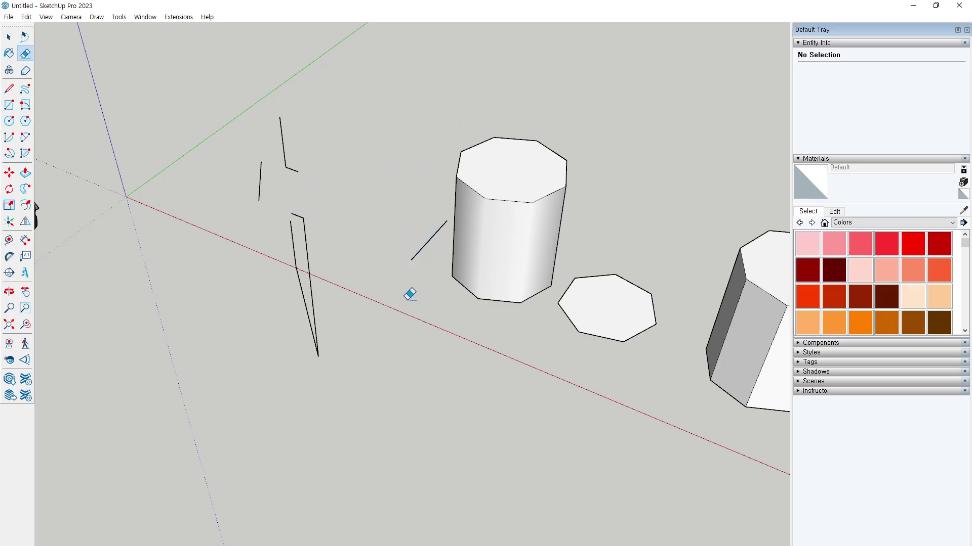
pyautogui.moveTo(406, 298)
pyautogui.mouseDown()
pyautogui.moveTo(423, 274)
pyautogui.moveTo(280, 294)
pyautogui.moveTo(274, 250)
pyautogui.moveTo(302, 168)
pyautogui.moveTo(242, 197)
pyautogui.mouseUp()
pyautogui.click(291, 170)
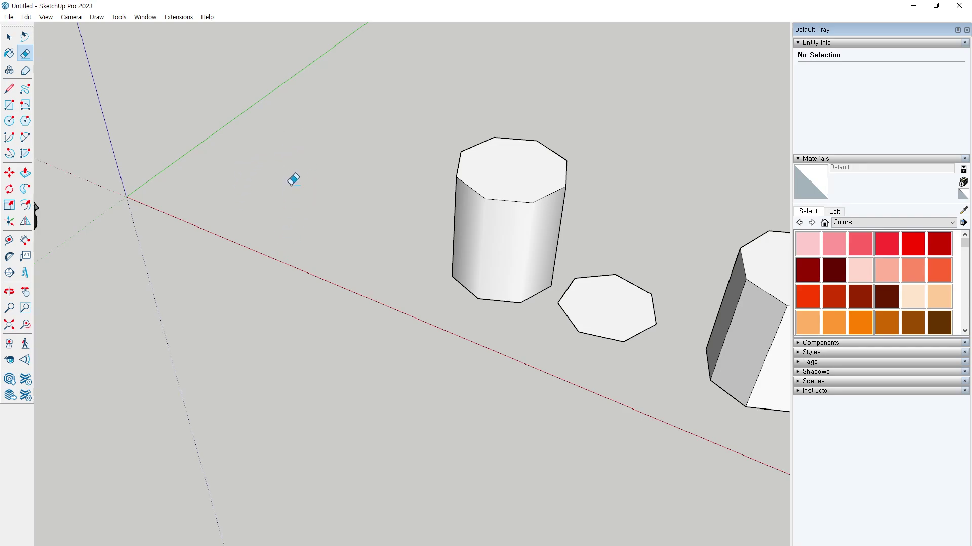
# Erase the smooth-sided cylinder and the flat polygon beside it by sweeping the Eraser across their edges.
pyautogui.scroll(-2, 375, 187)
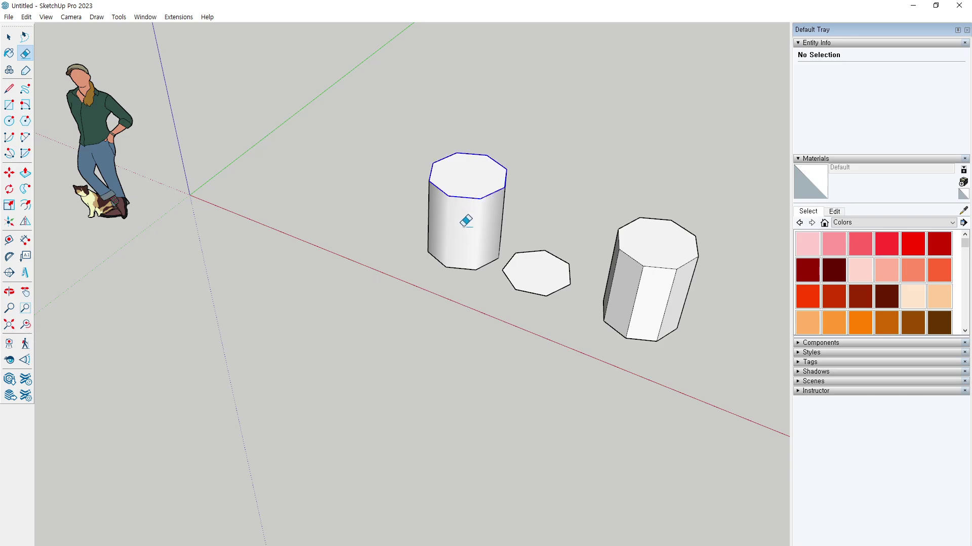
pyautogui.moveTo(463, 227); pyautogui.dragTo(479, 257)
pyautogui.moveTo(566, 211); pyautogui.dragTo(527, 274)
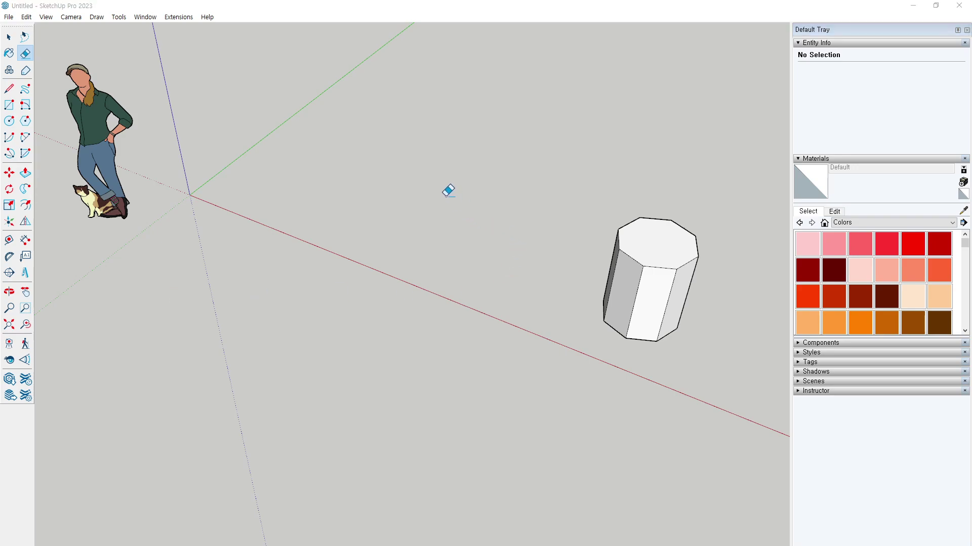
# Select the entire remaining faceted prism with a crossing selection window and delete it.
pyautogui.scroll(-2, 400, 181)
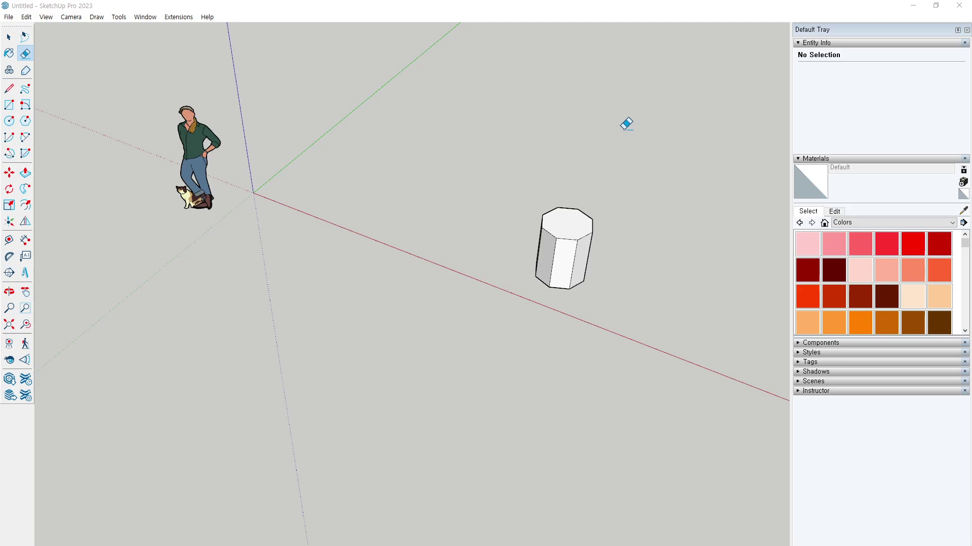
pyautogui.press('space')
pyautogui.moveTo(718, 45)
pyautogui.mouseDown()
pyautogui.moveTo(174, 390)
pyautogui.moveTo(225, 391)
pyautogui.mouseUp()
pyautogui.press('Delete')
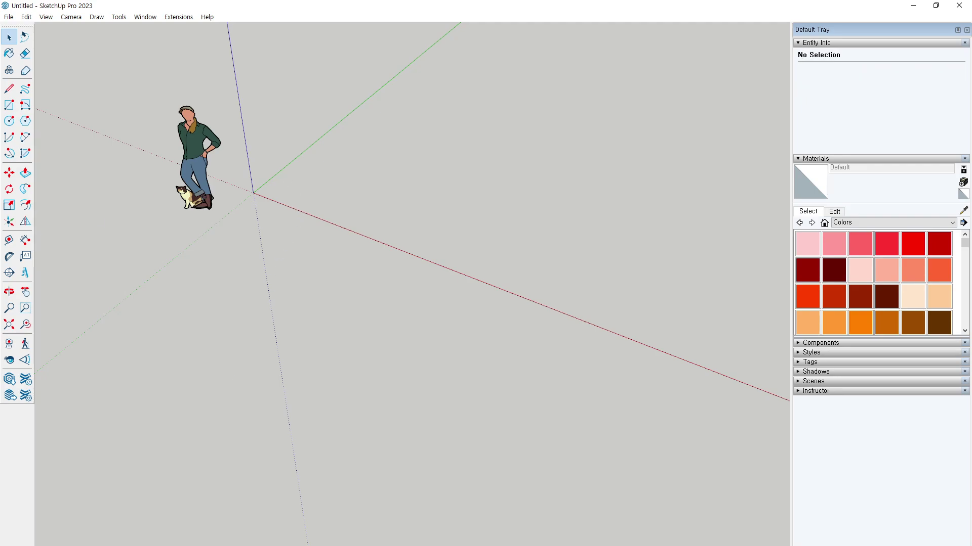
pyautogui.moveTo(91, 317); pyautogui.dragTo(100, 314, button='middle')
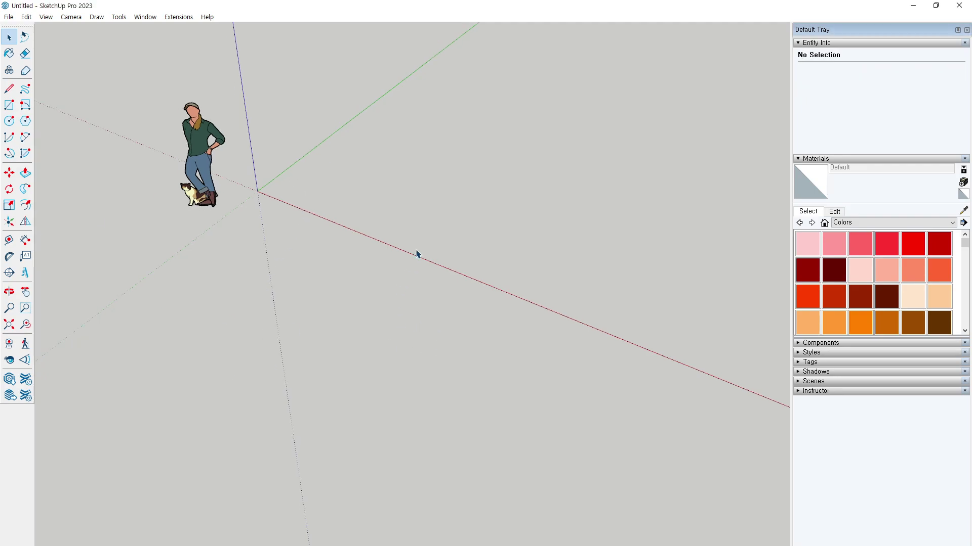
pyautogui.scroll(2, 402, 202)
pyautogui.moveTo(400, 195); pyautogui.dragTo(344, 198, button='middle')
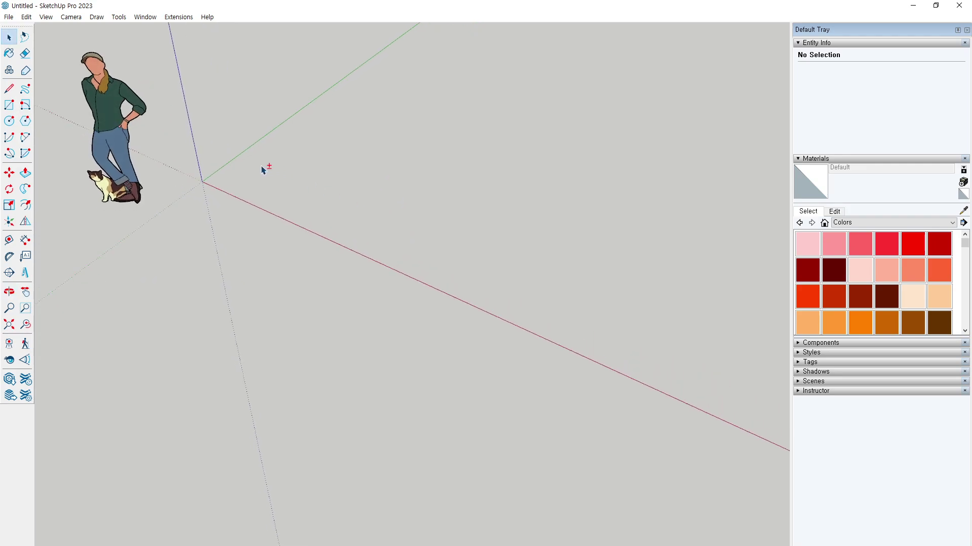
pyautogui.moveTo(265, 167); pyautogui.dragTo(288, 246, button='middle')
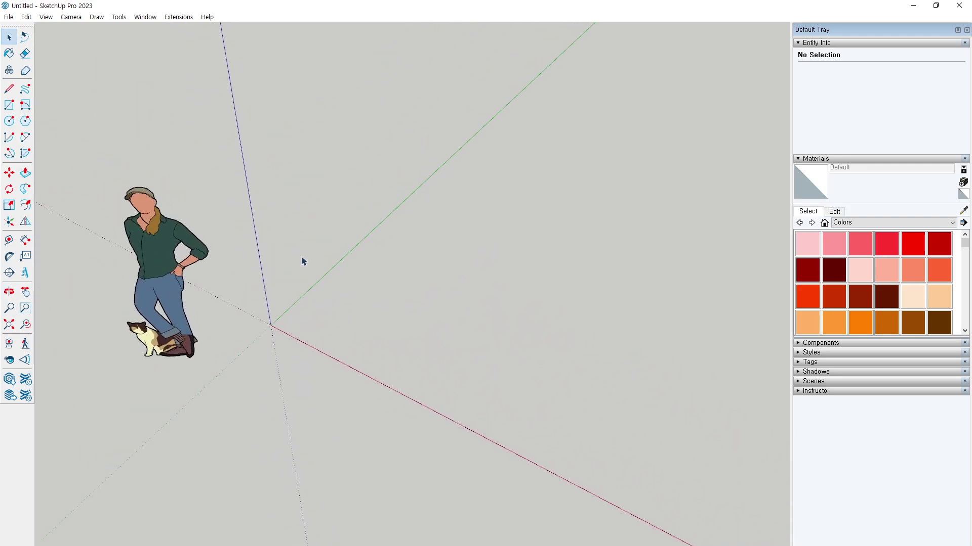
pyautogui.moveTo(173, 191); pyautogui.dragTo(271, 278, button='middle')
pyautogui.keyDown('shift'); pyautogui.moveTo(607, 355); pyautogui.dragTo(445, 352, button='middle'); pyautogui.keyUp('shift')
pyautogui.press('space')
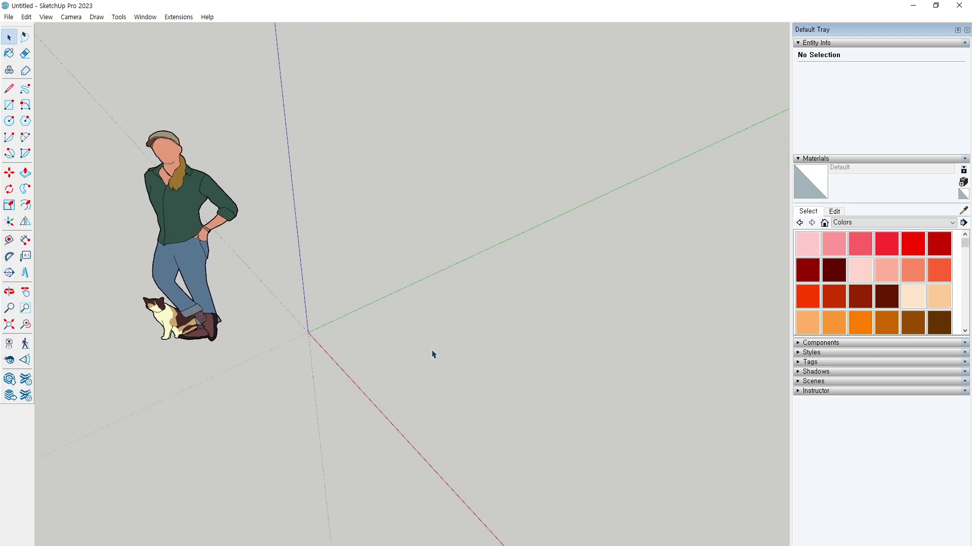